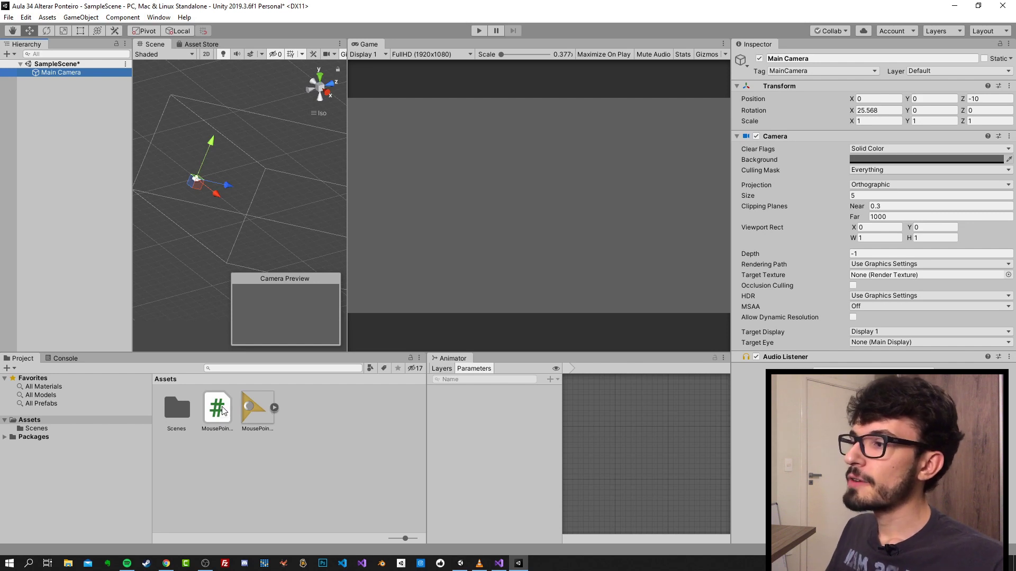
Create a New Sprite as a child of Main Camera via 2D Object > Sprite.
click(264, 401)
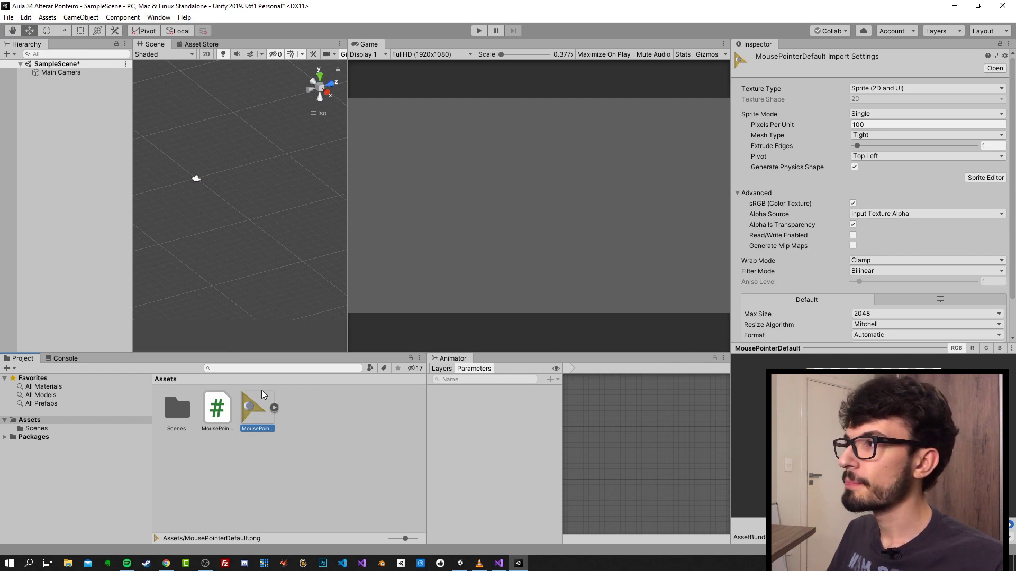
click(58, 73)
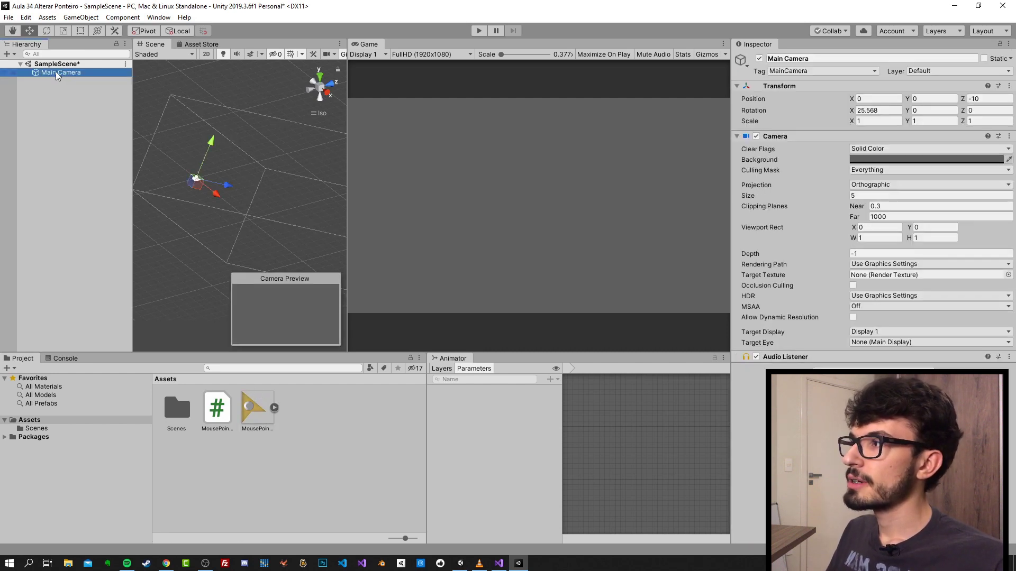
right_click(56, 75)
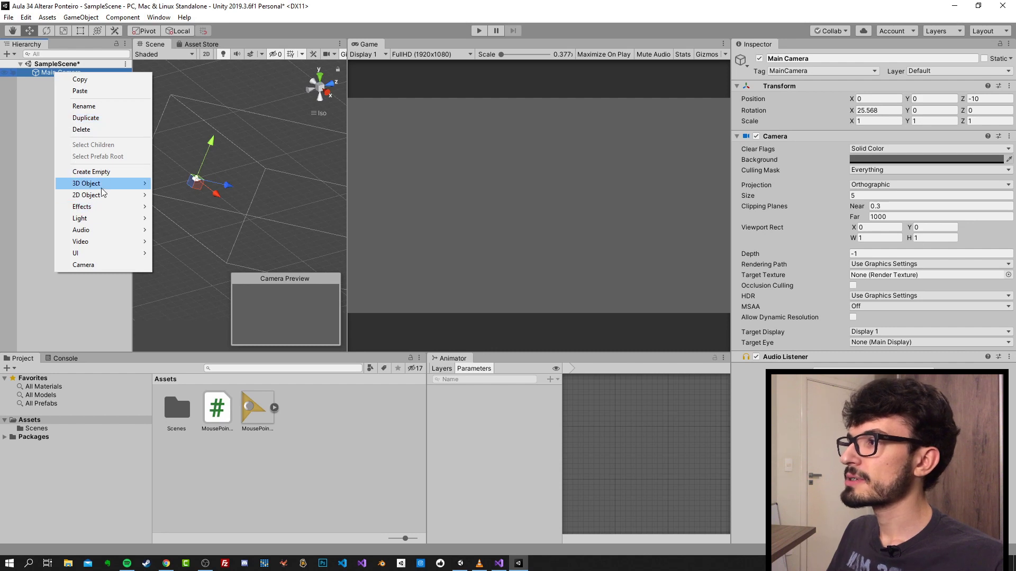
mouse_move(100, 196)
click(182, 196)
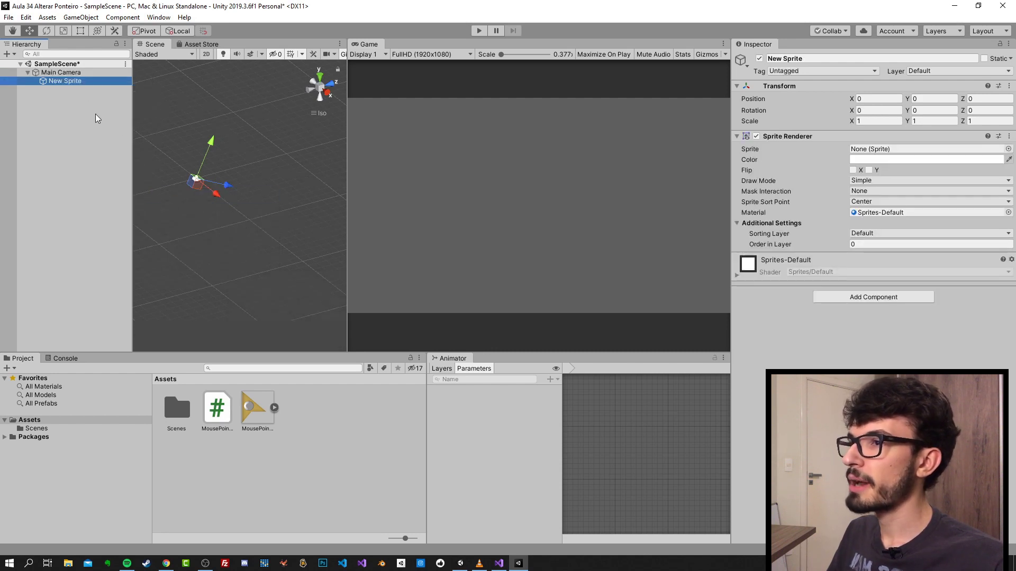
Widen and orbit the Scene view around the camera, then select the MousePointer script.
click(78, 73)
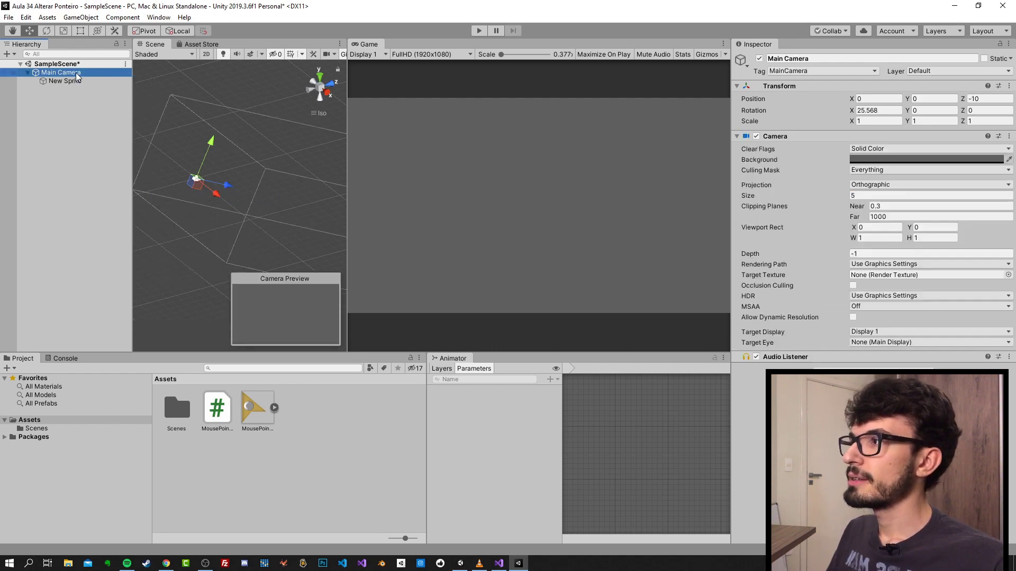
alt+drag(252, 196, 245, 220)
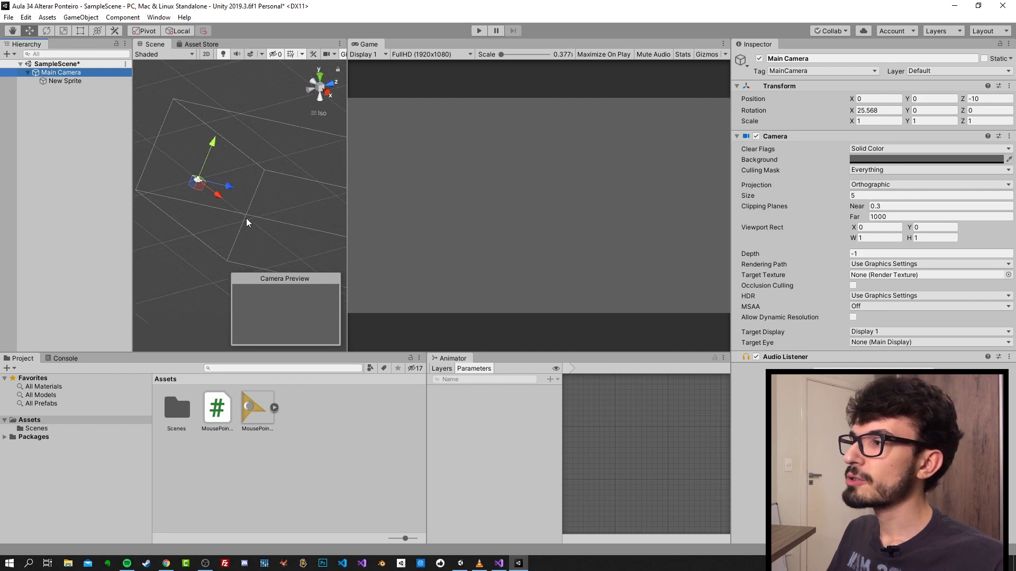
drag(347, 233, 468, 233)
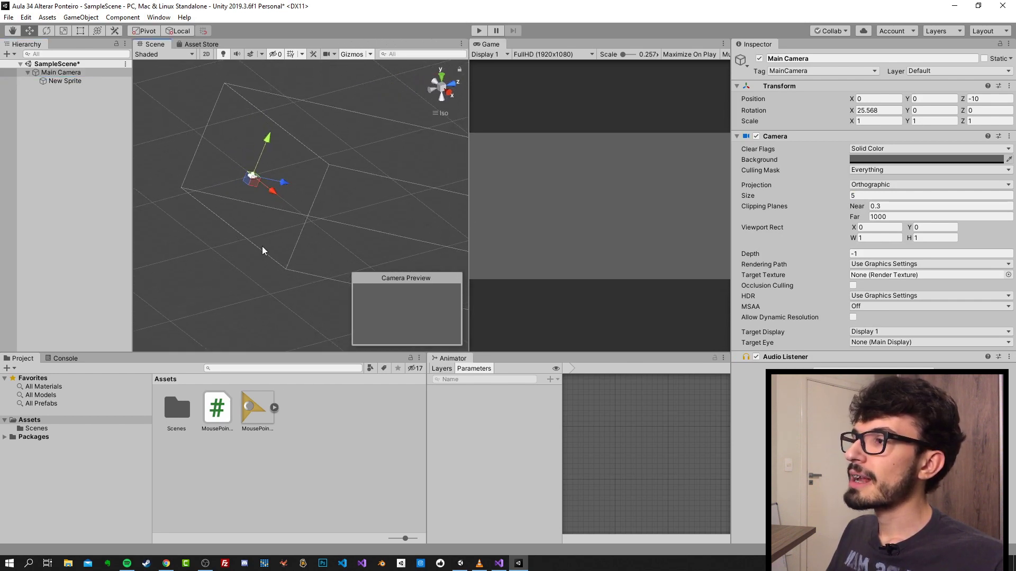
mouse_move(261, 249)
alt+mouse_down()
mouse_move(310, 155)
mouse_move(379, 206)
mouse_move(349, 214)
alt+mouse_up()
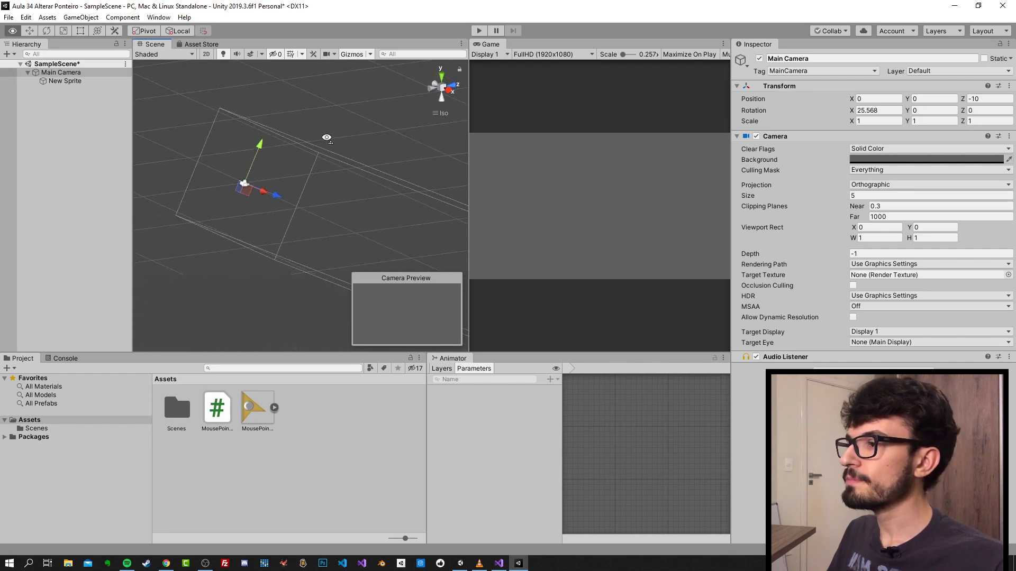
click(216, 410)
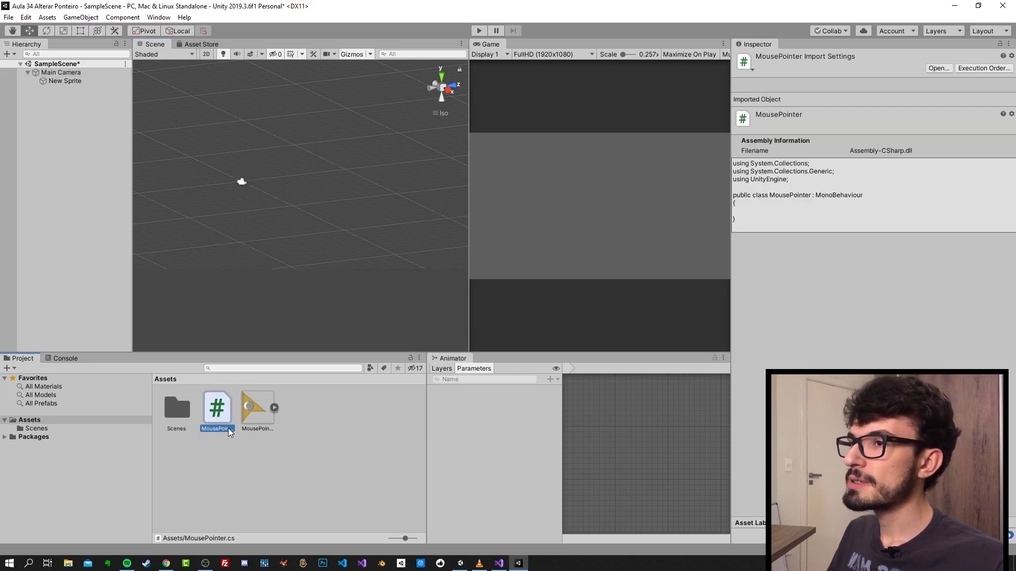
Declare 'public Transform pointer;' in MousePointer.cs, save, and start a new line below it.
double_click(217, 411)
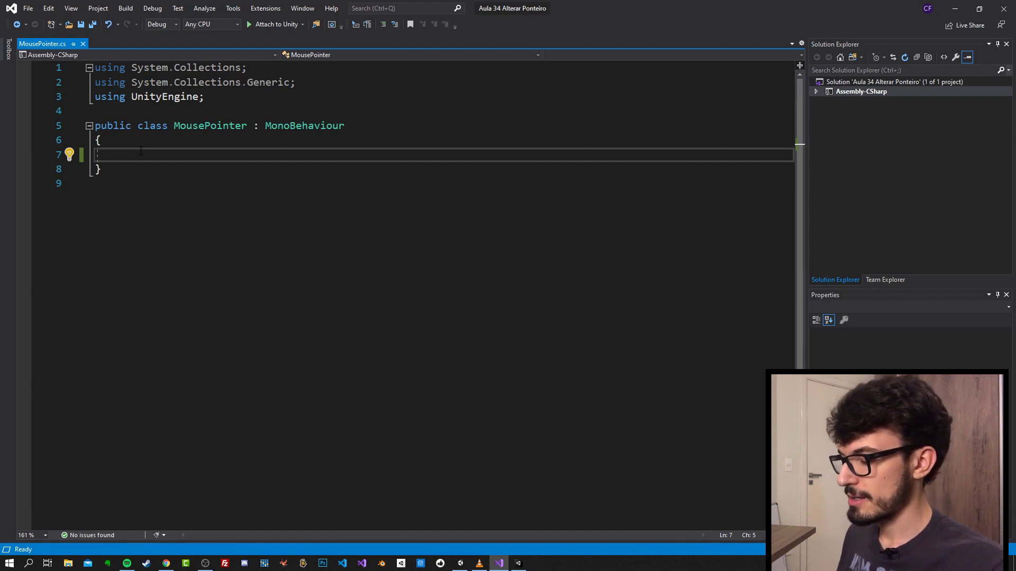
text(public Tr)
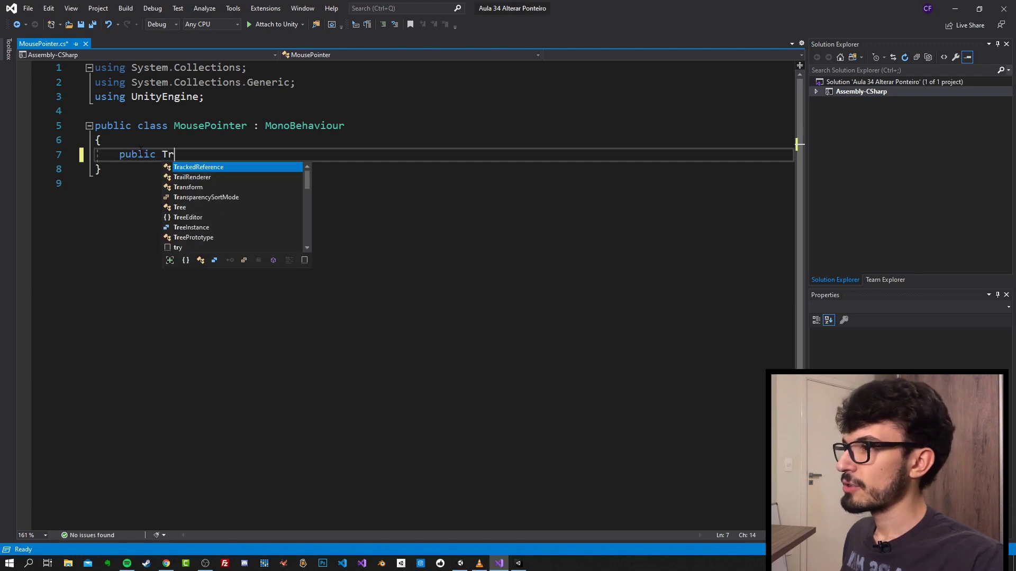
text(ansf)
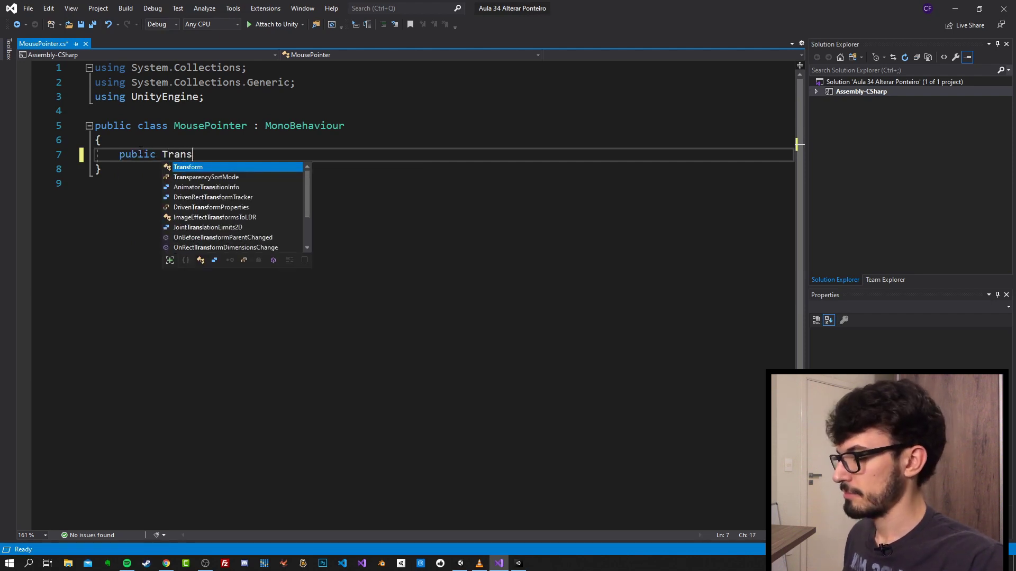
text(orm pointe)
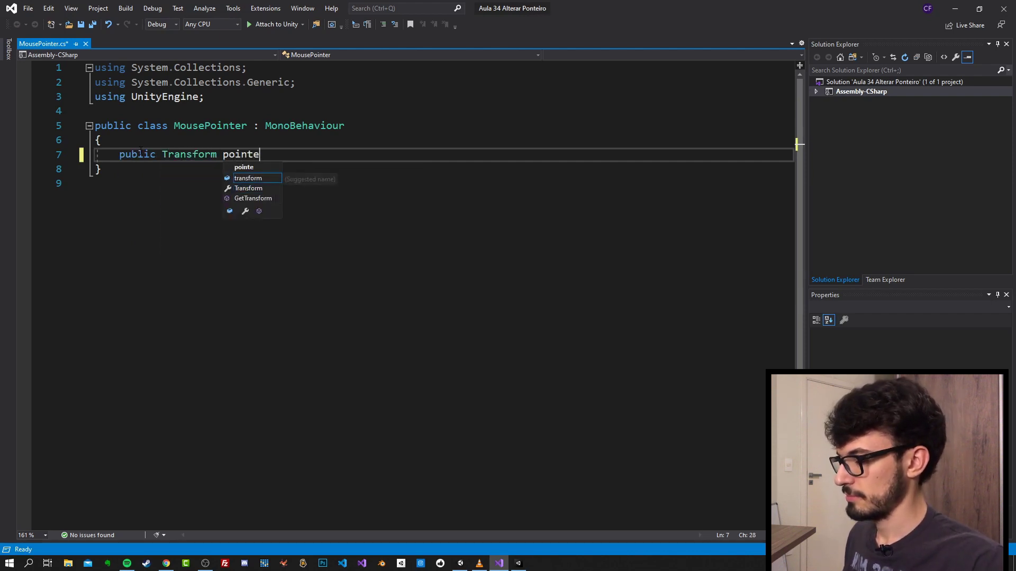
text(r;)
key(ctrl+s)
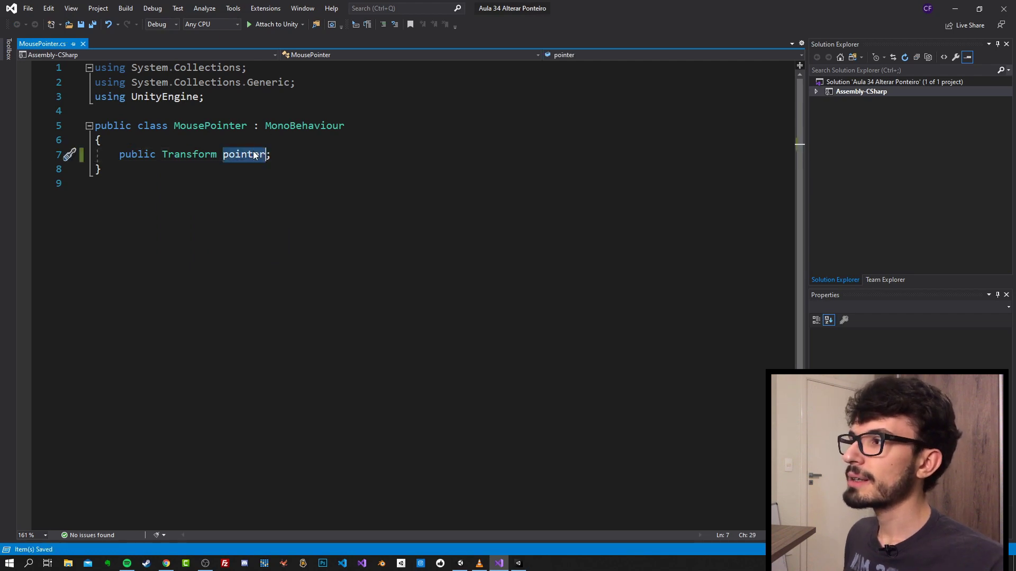
double_click(243, 154)
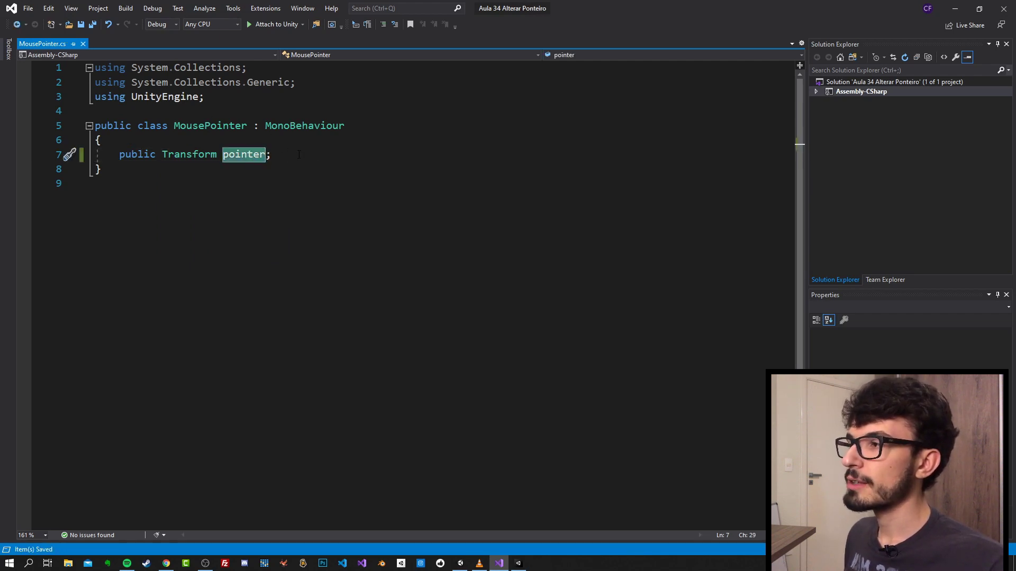
click(283, 154)
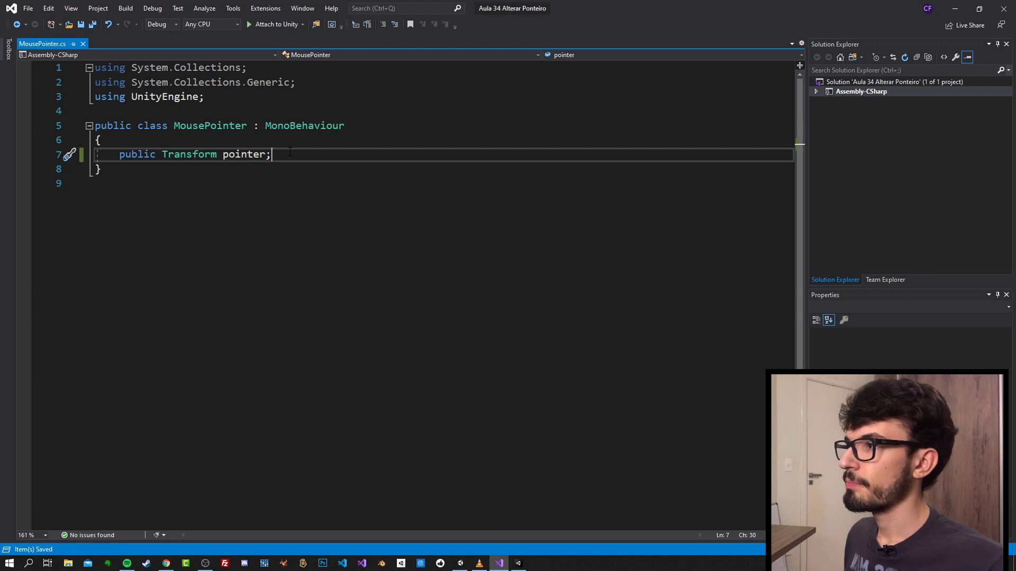
key(Return)
key(Return)
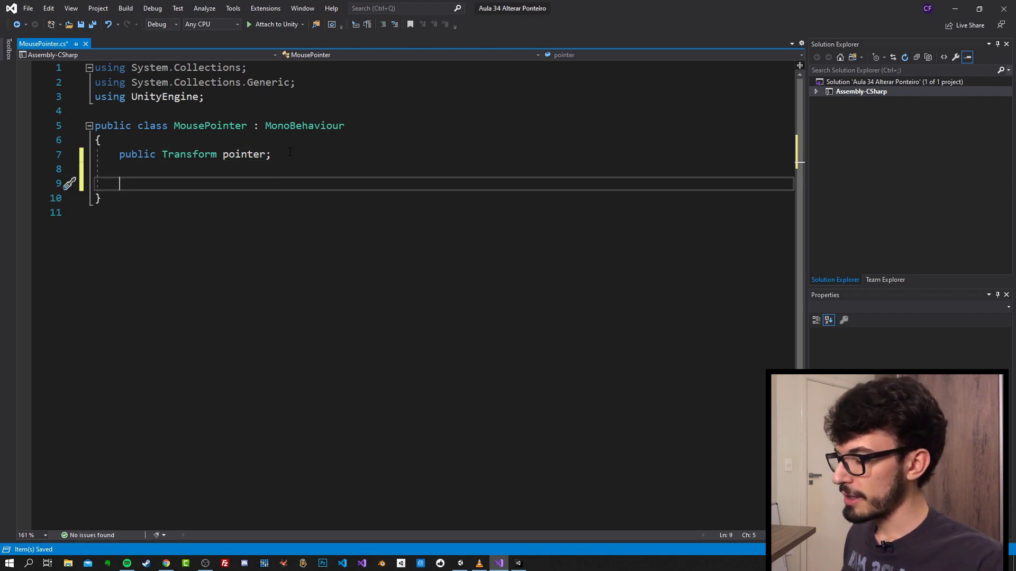
Add an Update method containing 'Vector3 mouse = Input.mousePosition;' and save the script.
text(Update)
key(Return)
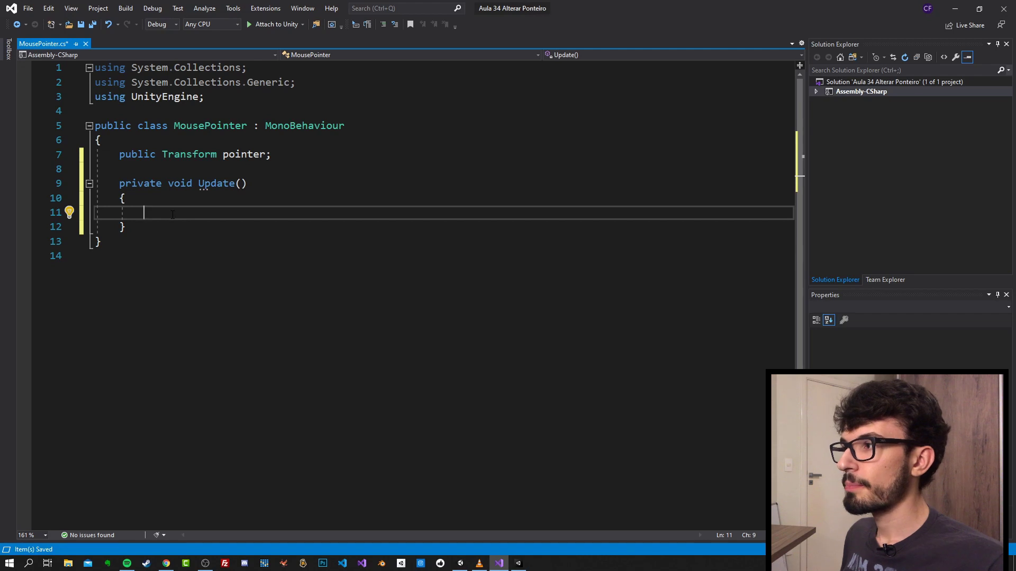
text(Vec)
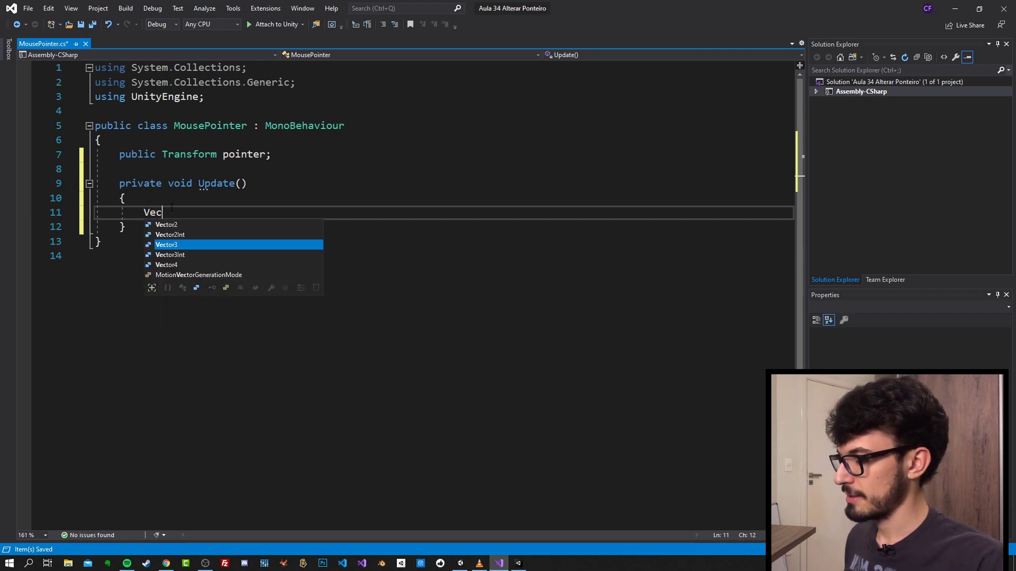
text(tor3 )
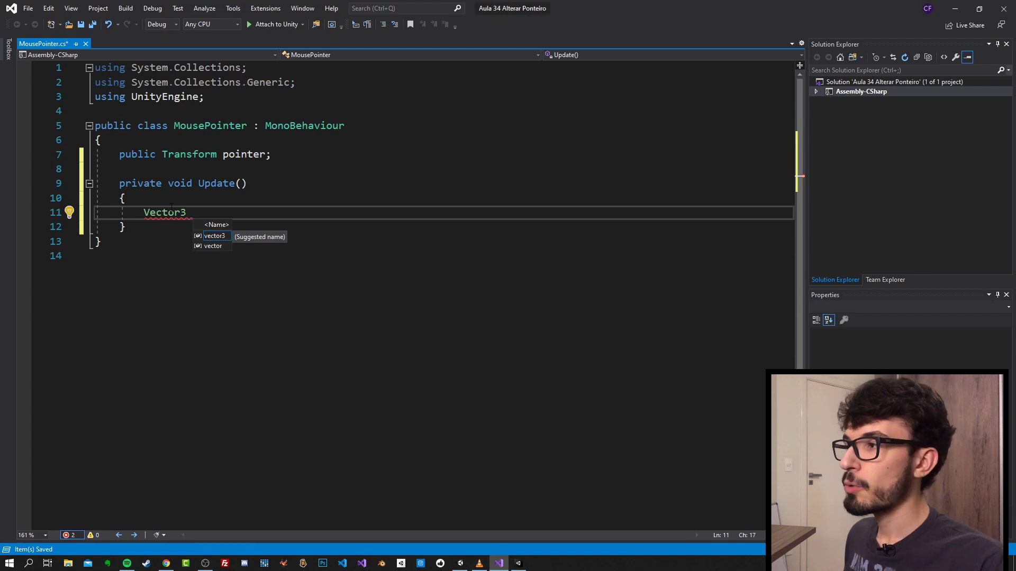
text(mous)
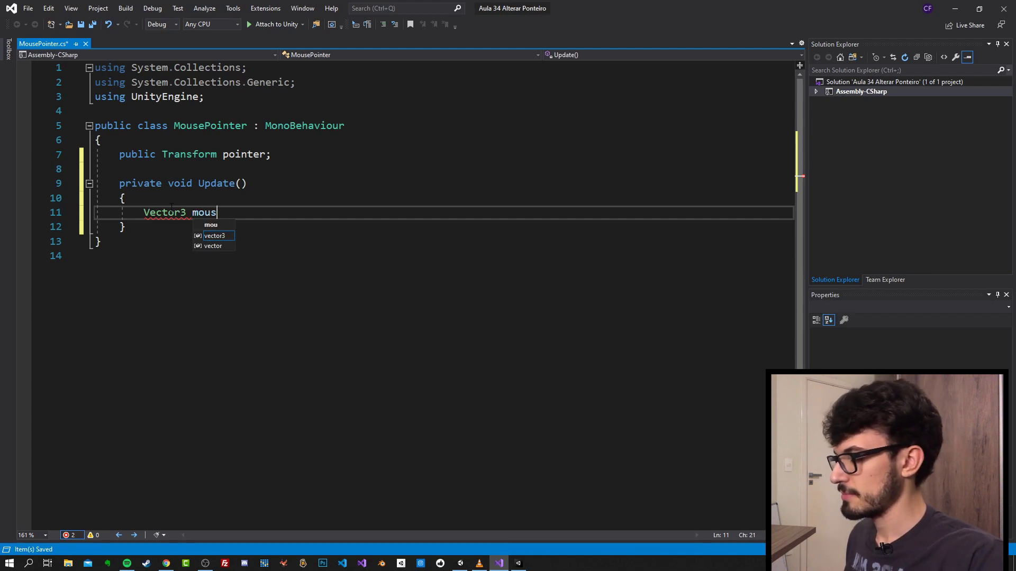
text(e = )
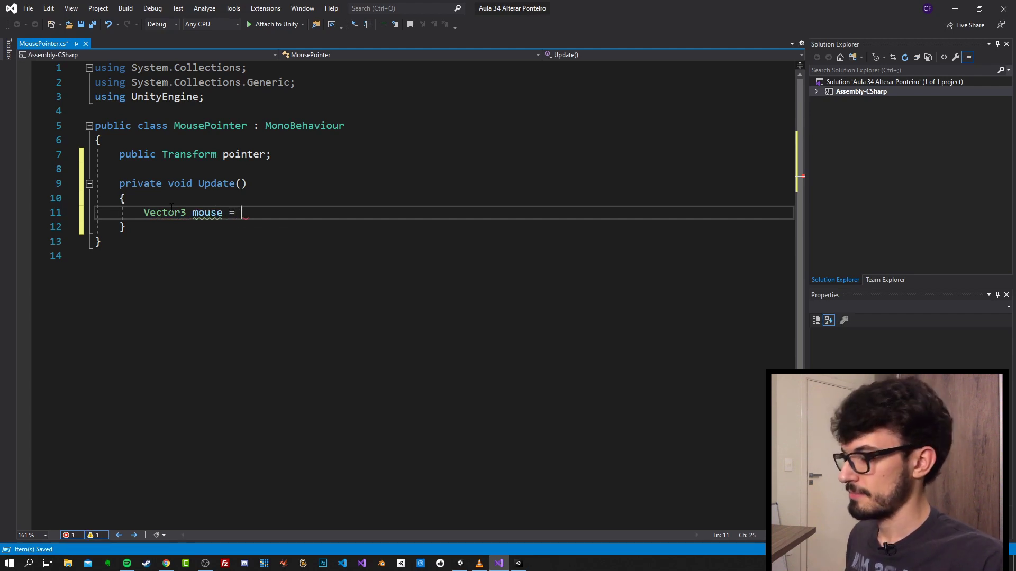
text(Input.mou)
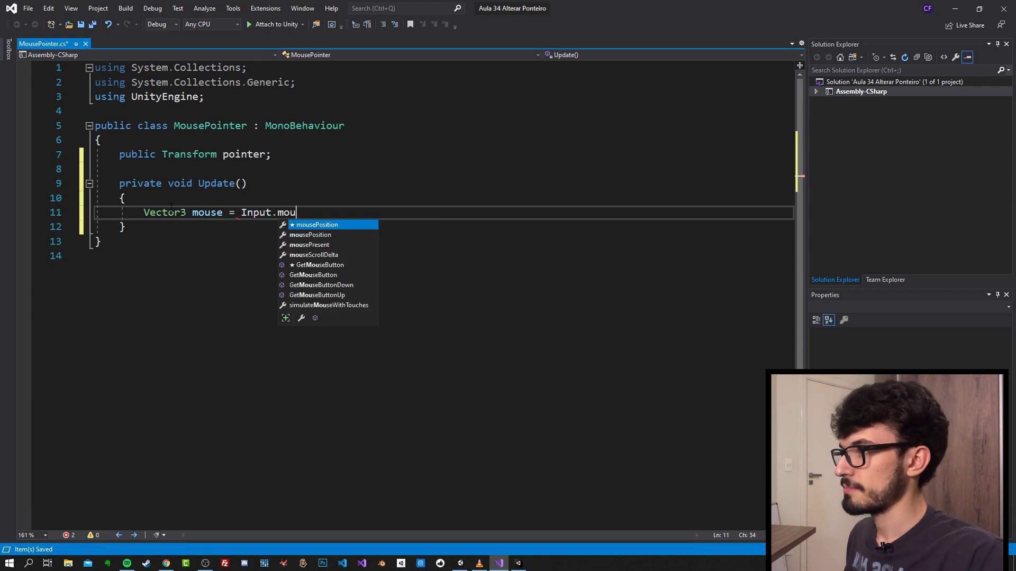
text(sePosition;)
key(ctrl+s)
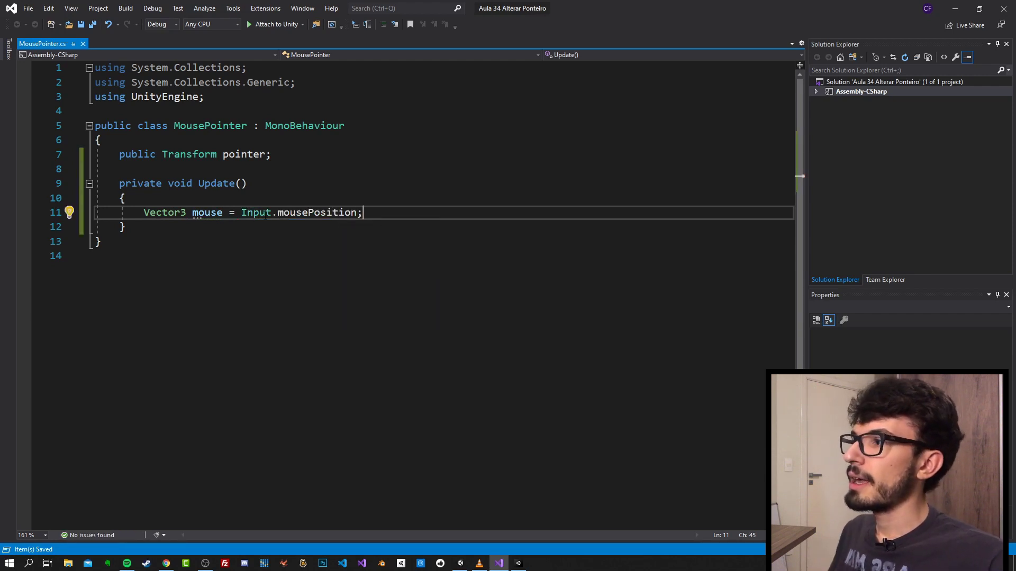
mouse_move(324, 214)
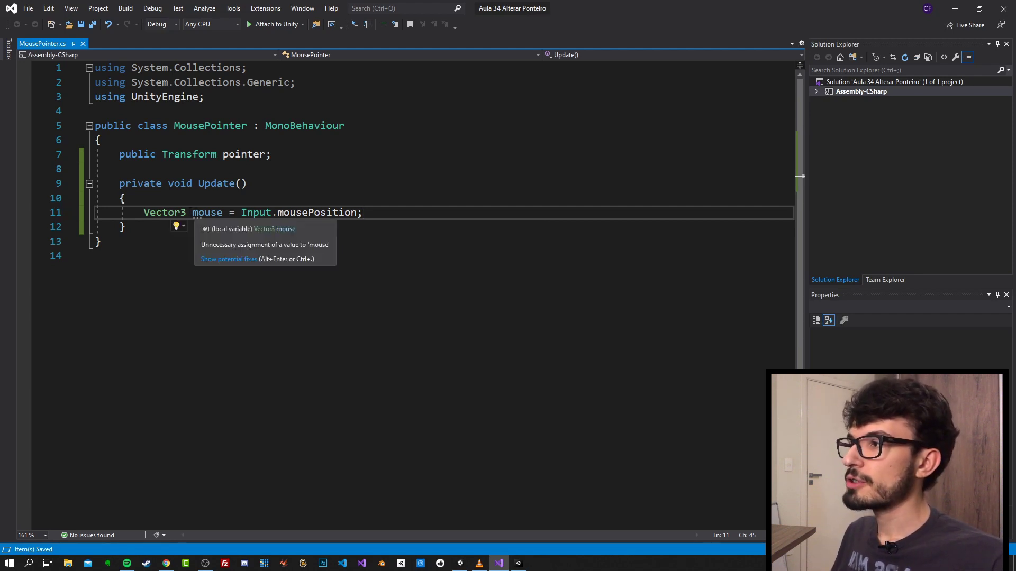
click(184, 212)
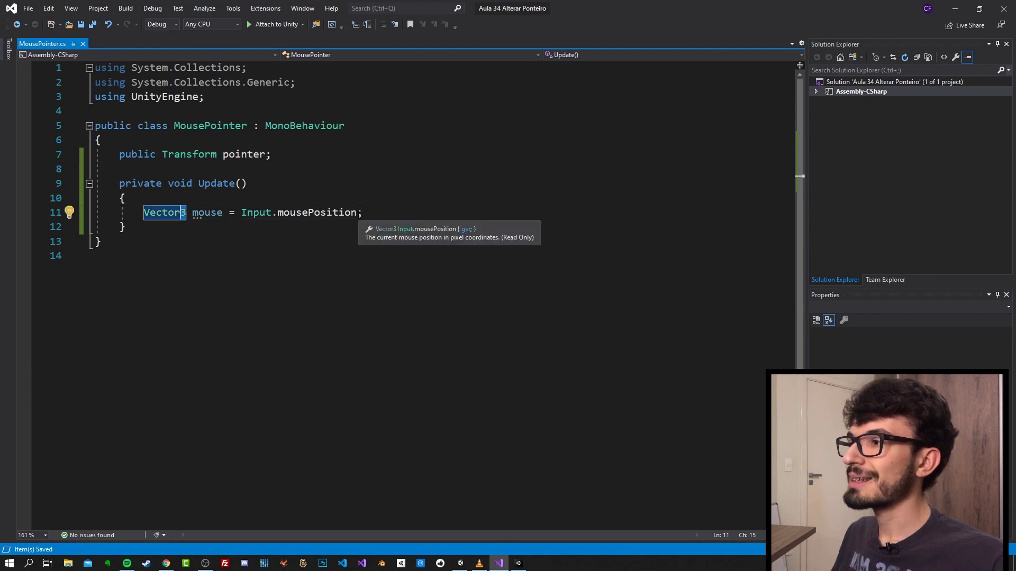
click(377, 212)
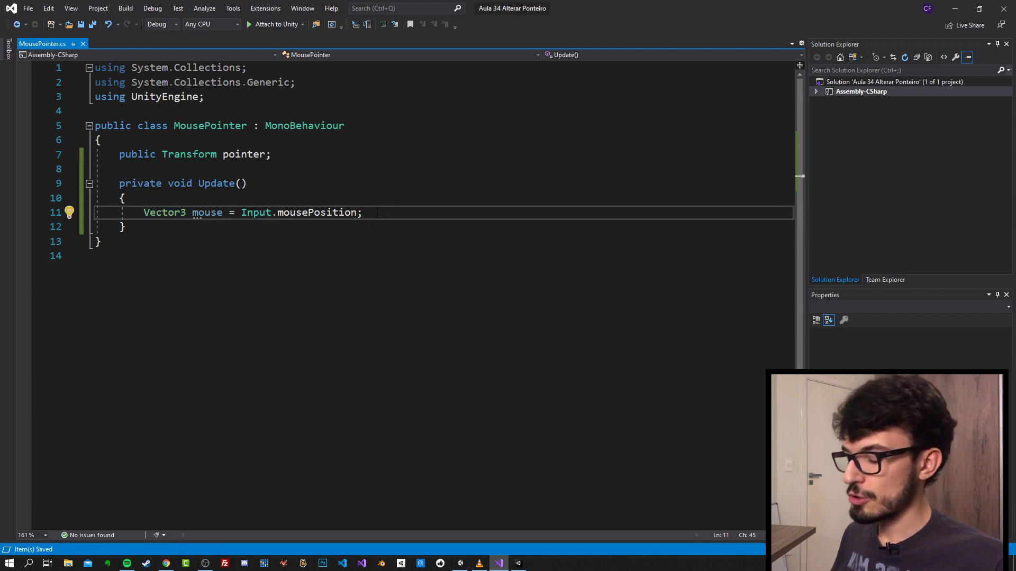
Add 'mouse.z = 0.5f;' below the mouse line in Update and open a blank line.
key(Return)
text(mouse)
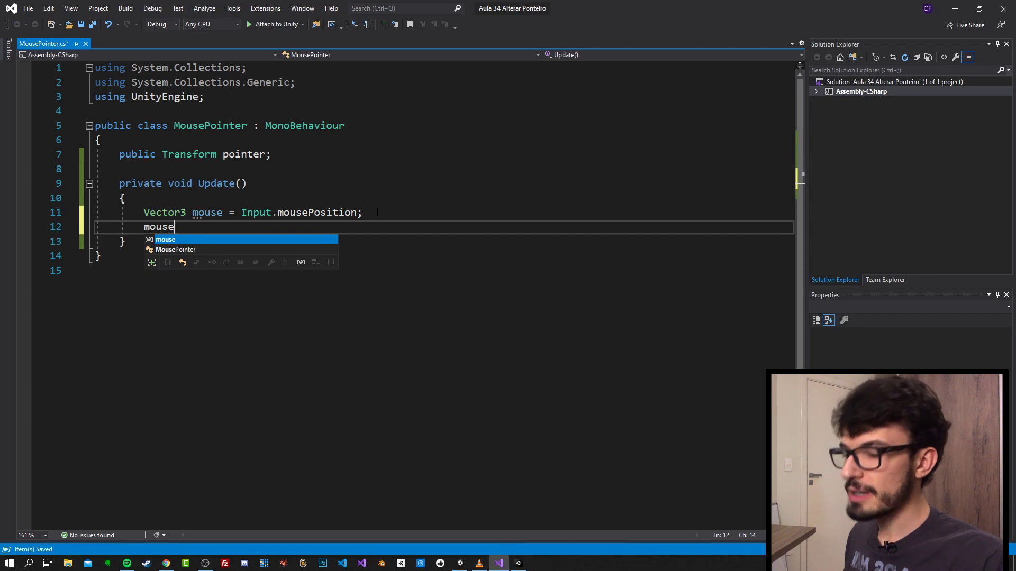
text(.z = 0)
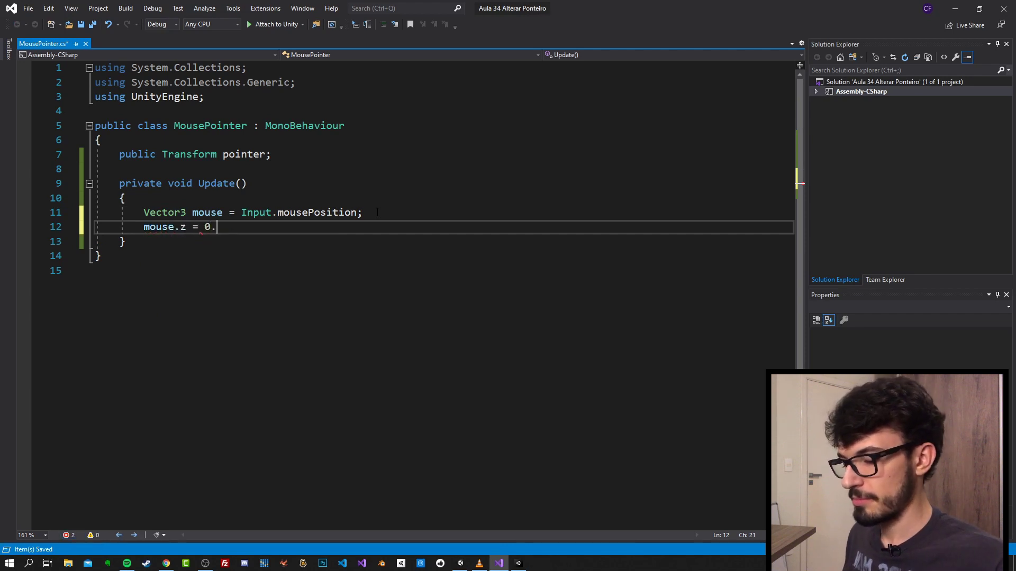
text(.5;)
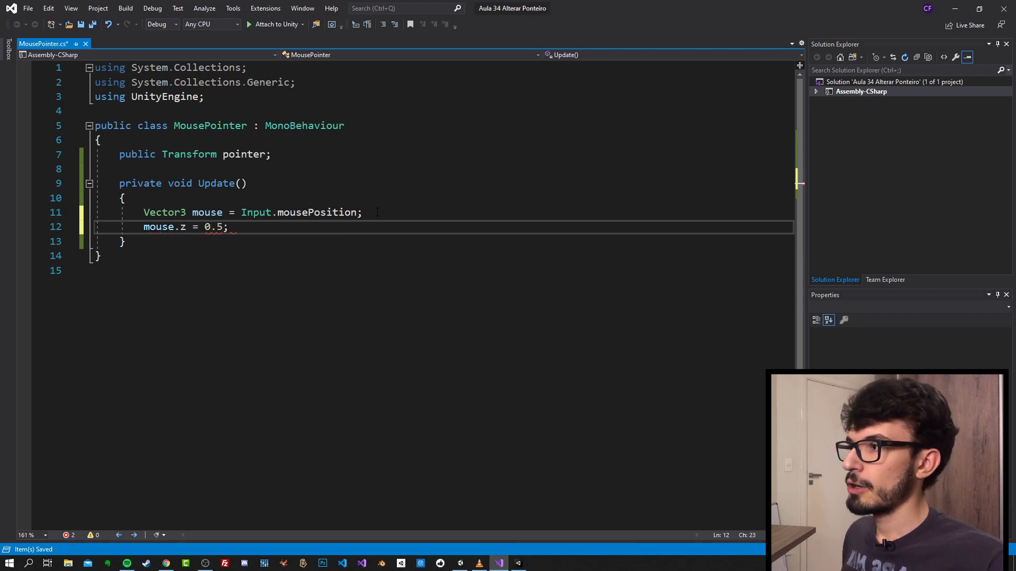
key(Left)
text(f)
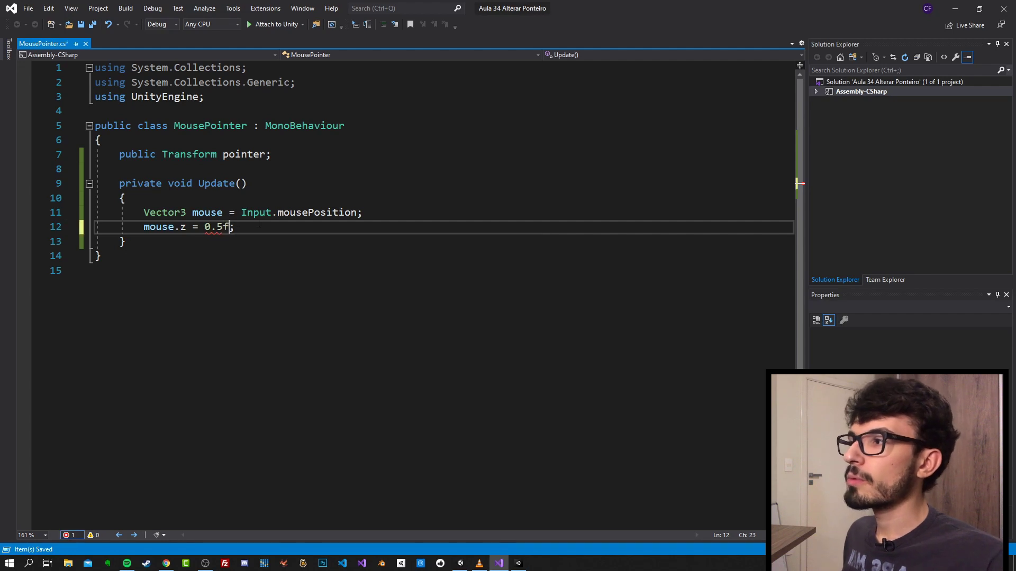
key(End)
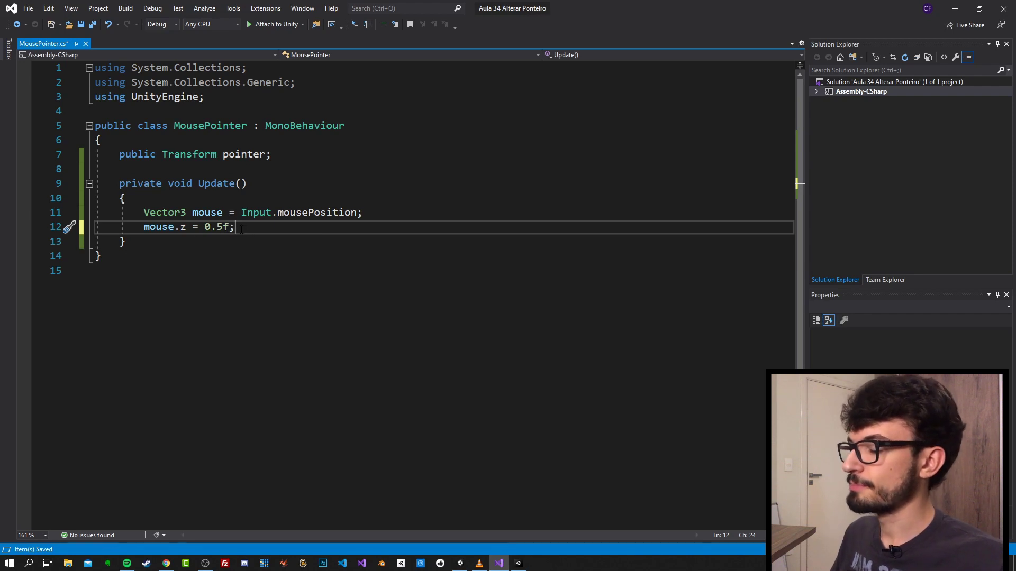
key(Return)
key(Return)
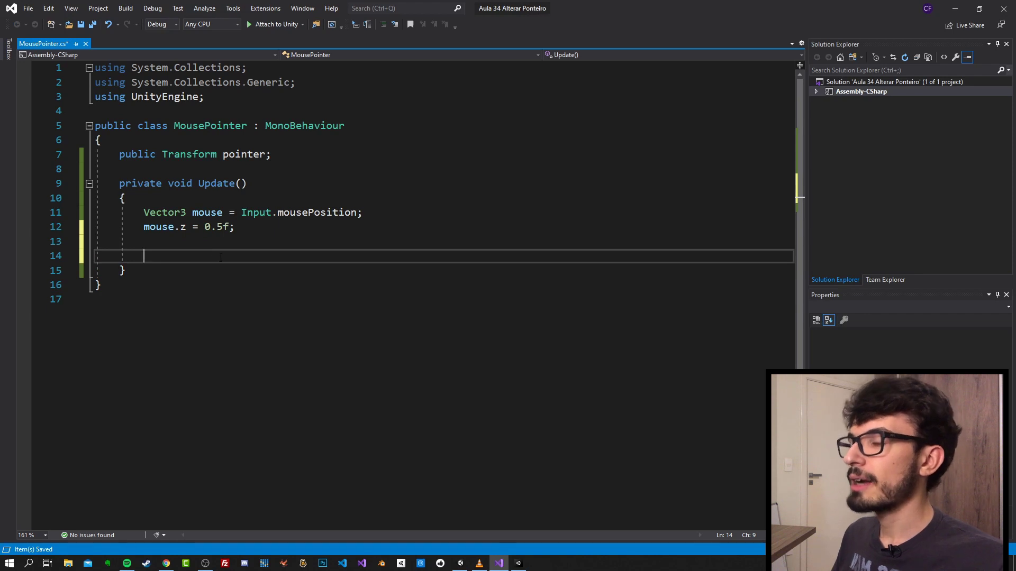
Write 'pointer.position = Camera.main.ScreenToWorldPoint(mouse);' in Update and save the script.
text(pointer)
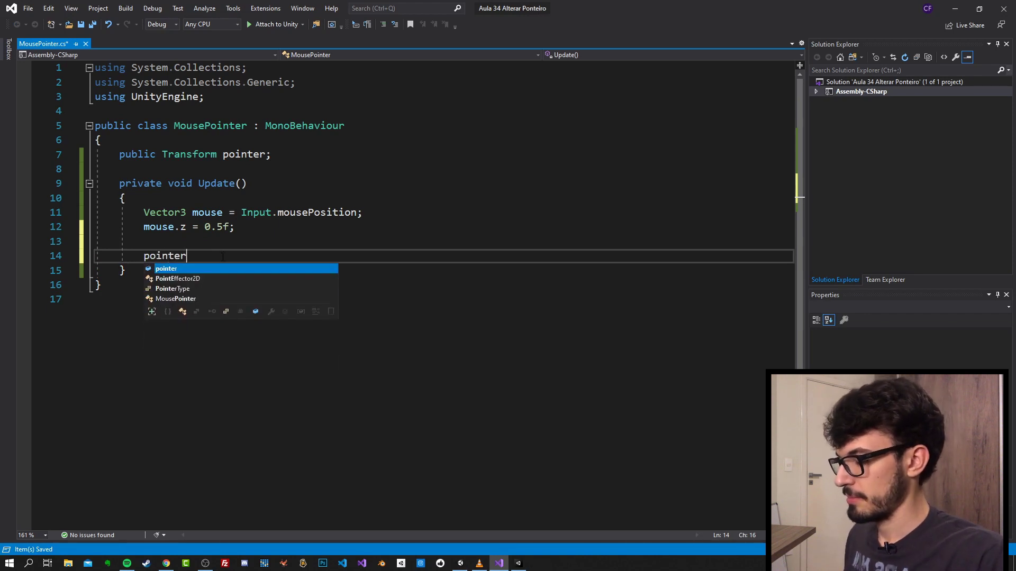
text(.posi)
key(Tab)
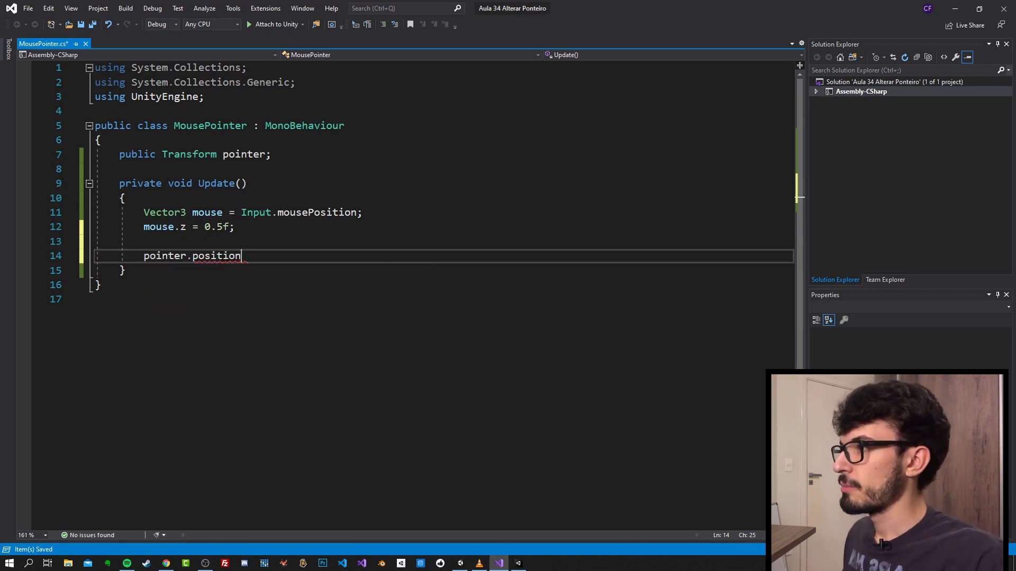
text( = )
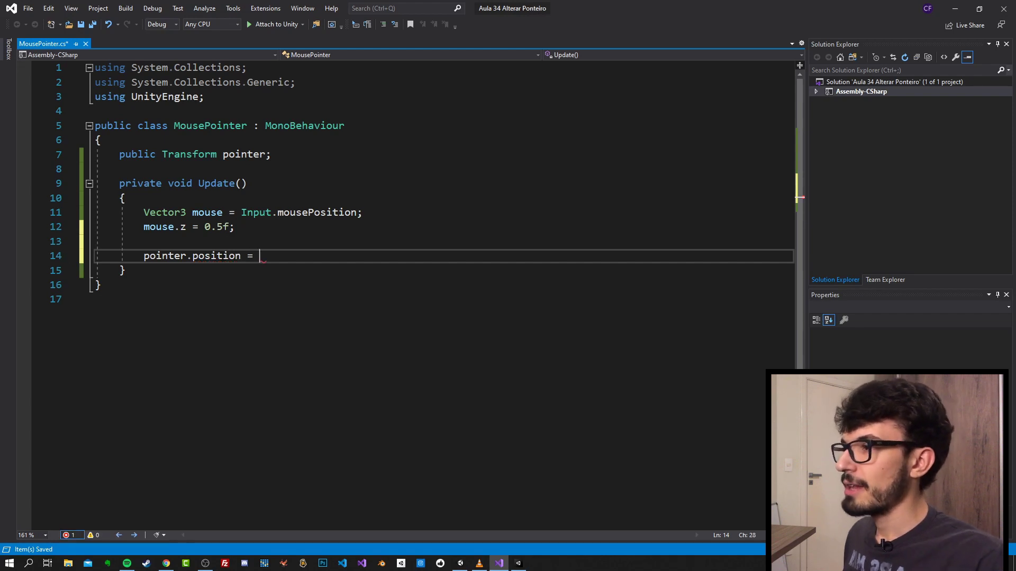
text(C)
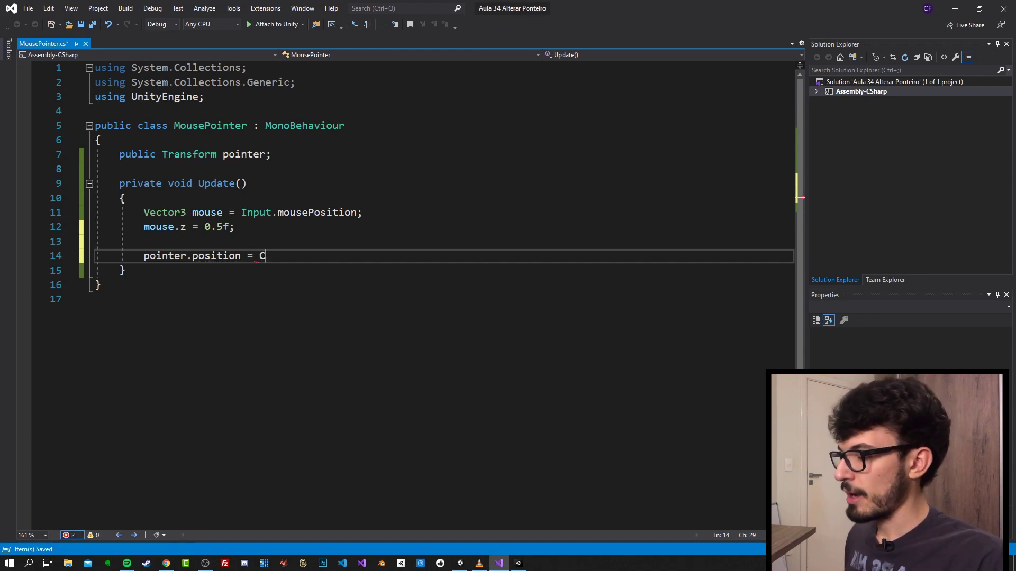
text(ame)
key(Tab)
text(.main)
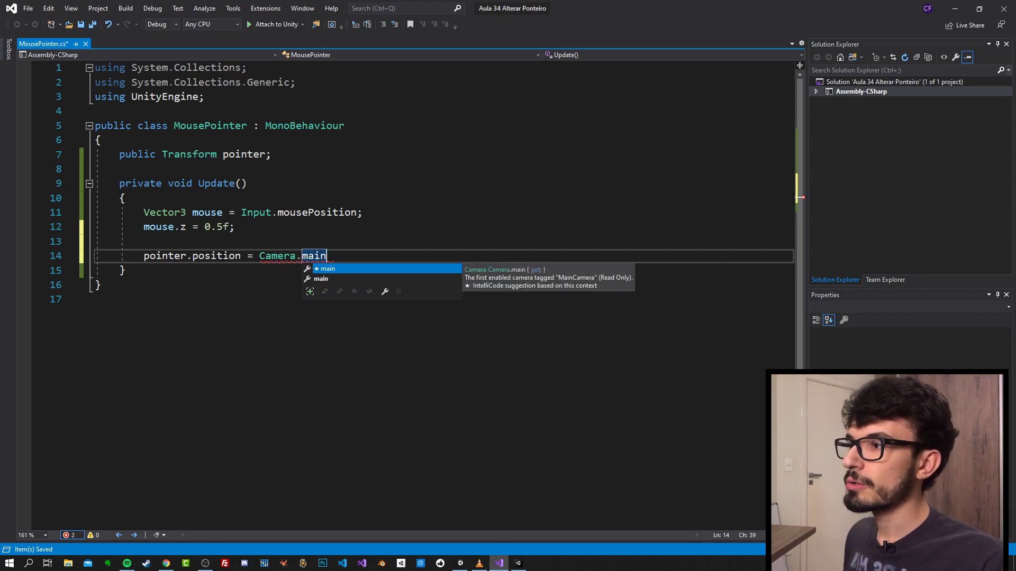
text(.ScreenToWorldPoint)
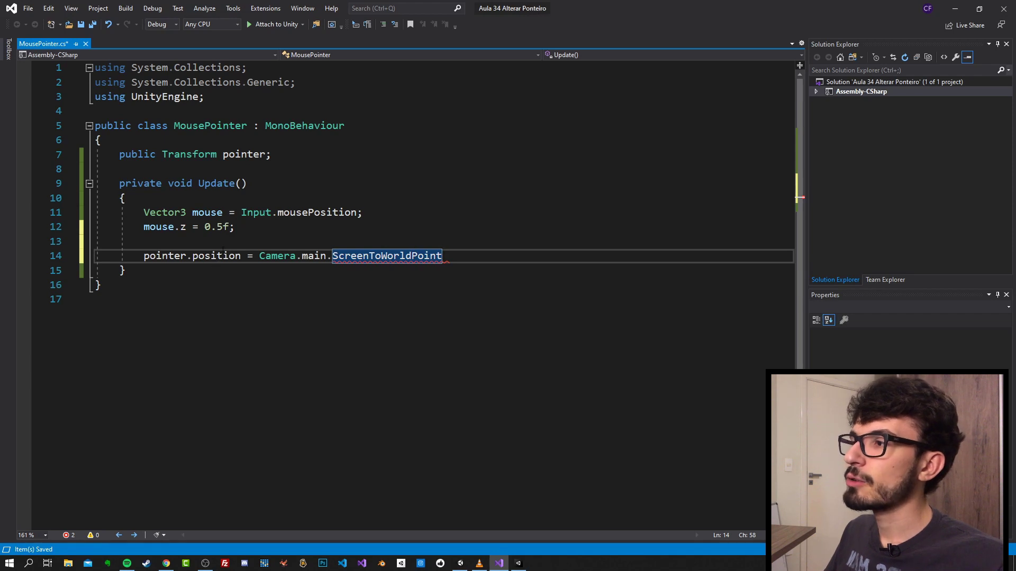
double_click(200, 214)
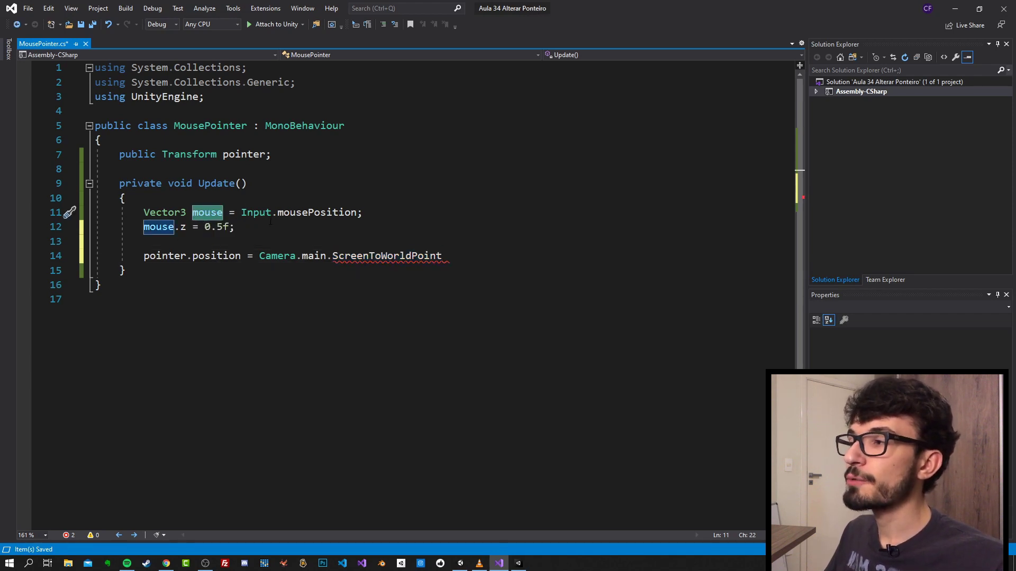
click(445, 256)
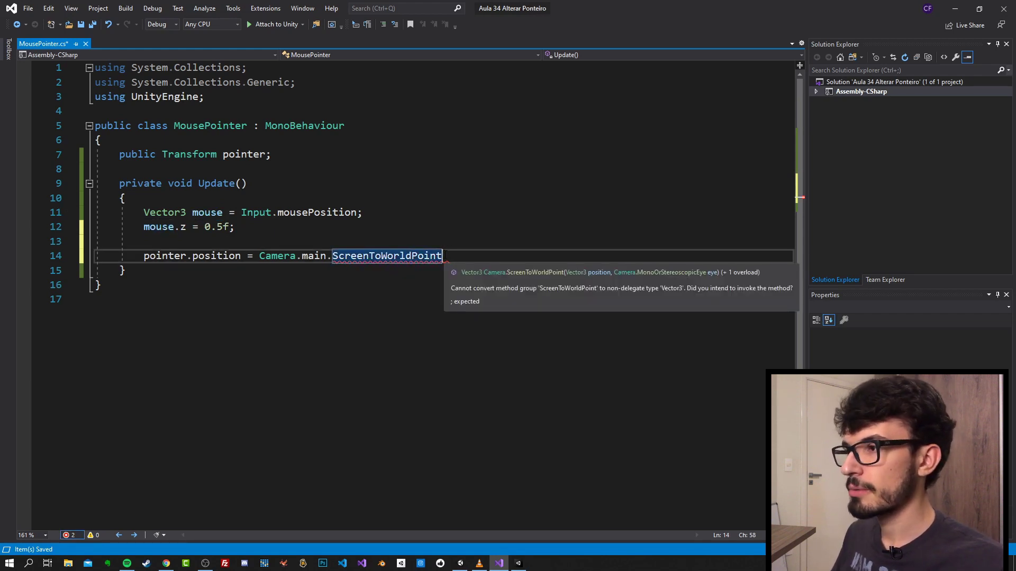
text(()
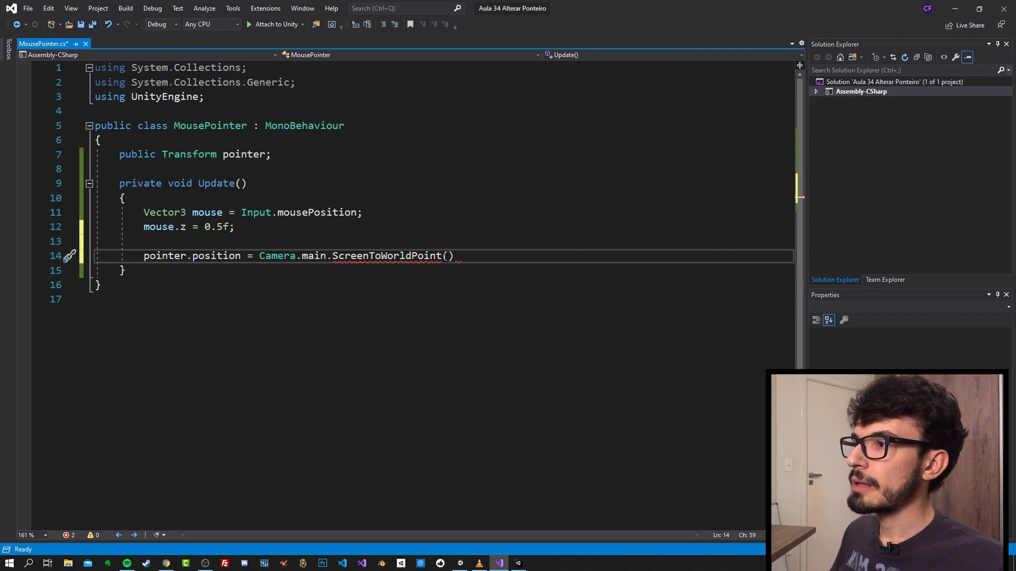
text(mouse)
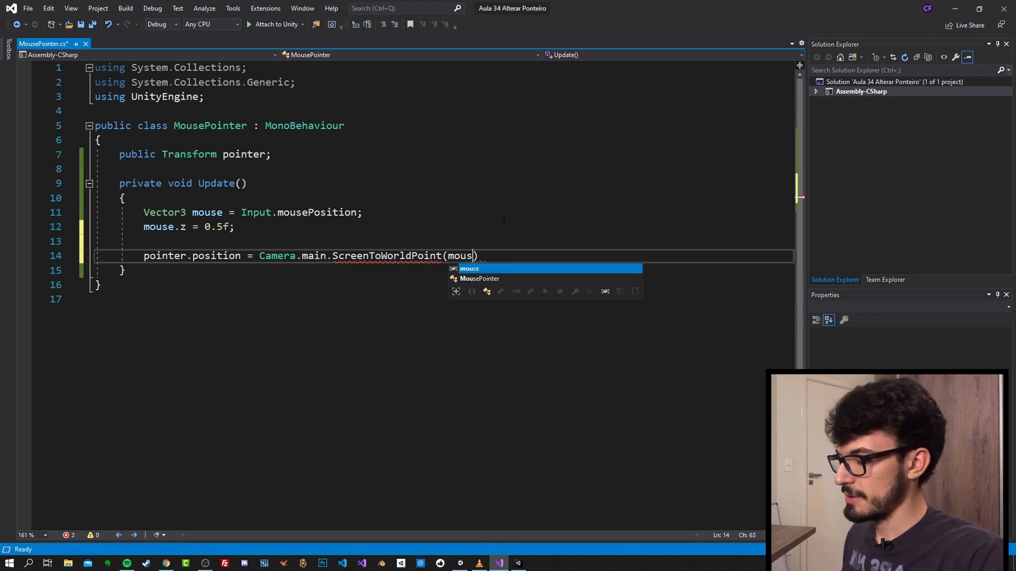
text();)
key(ctrl+s)
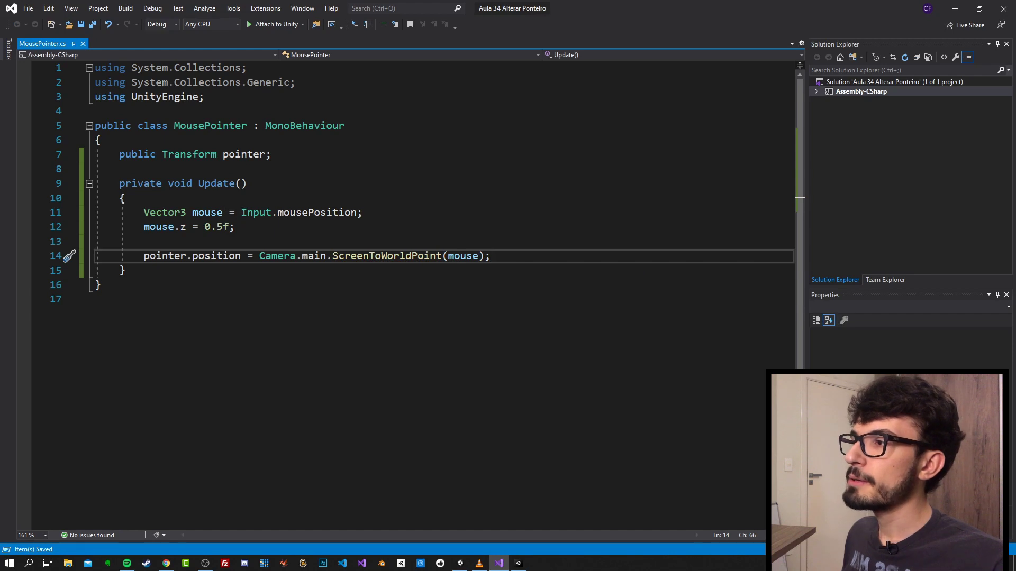
drag(242, 212, 358, 212)
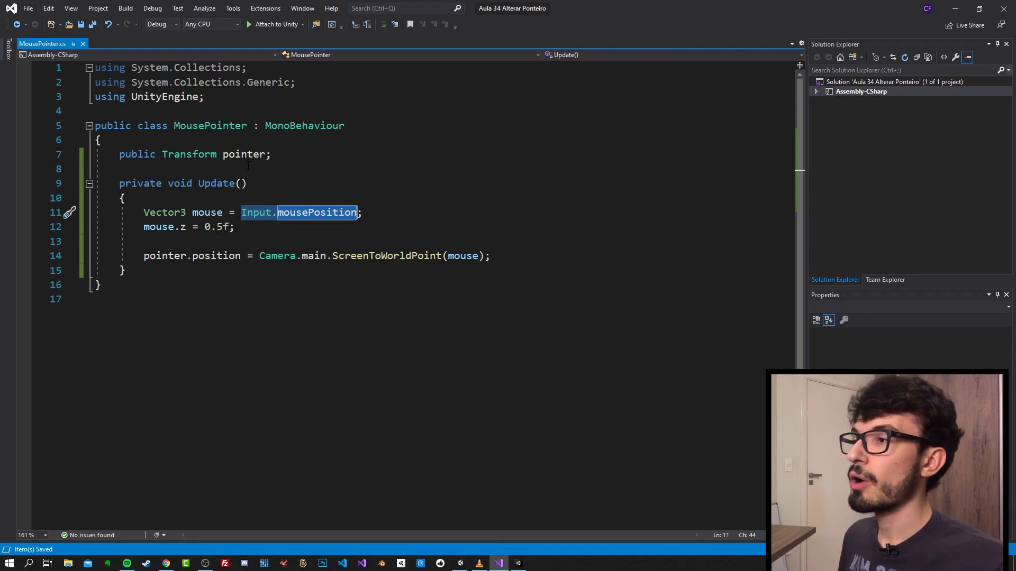
Check Input.mousePosition's QuickInfo, deselect it, and switch back to the Unity editor.
mouse_move(342, 217)
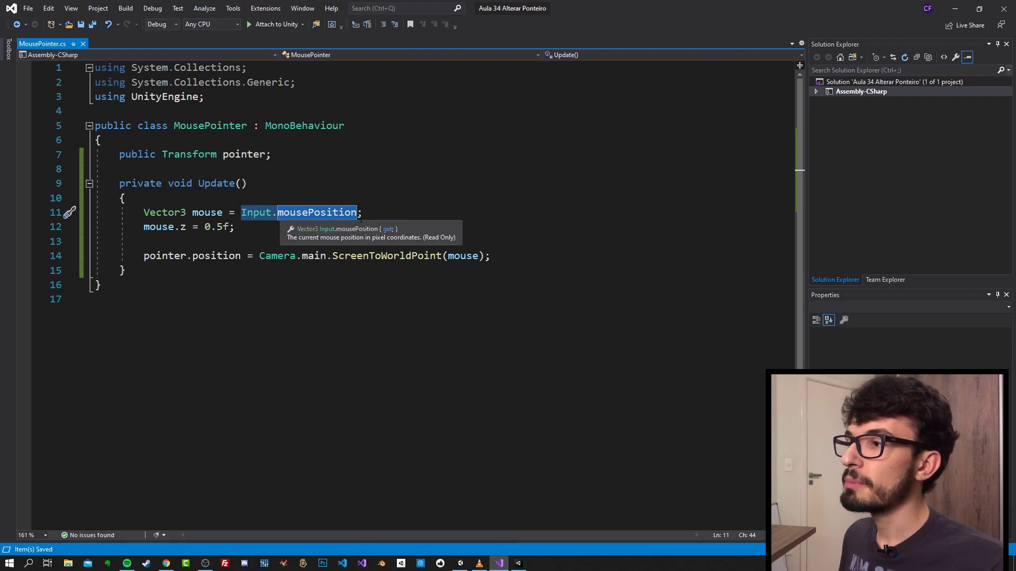
click(267, 228)
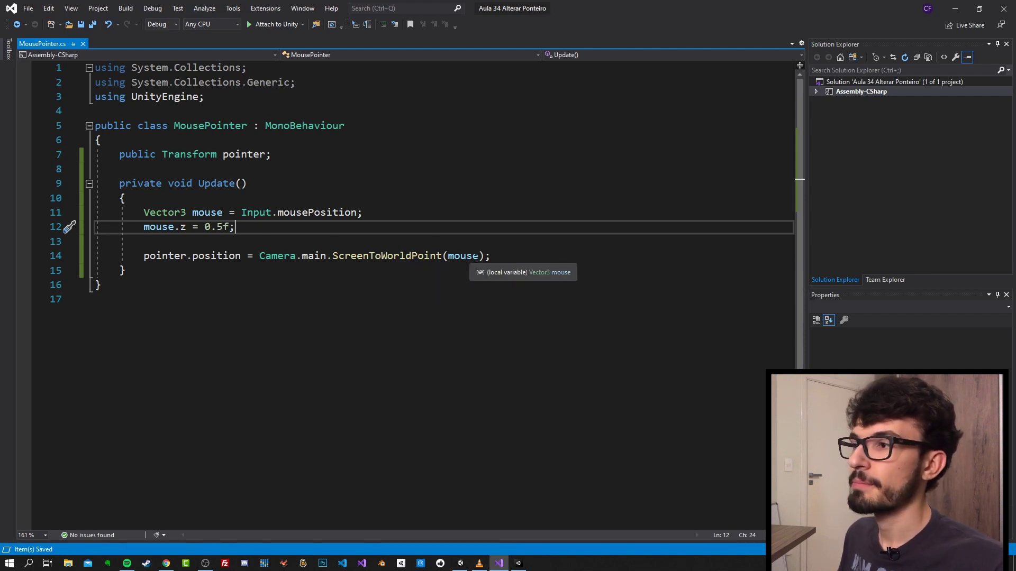
key(alt+Tab)
click(64, 80)
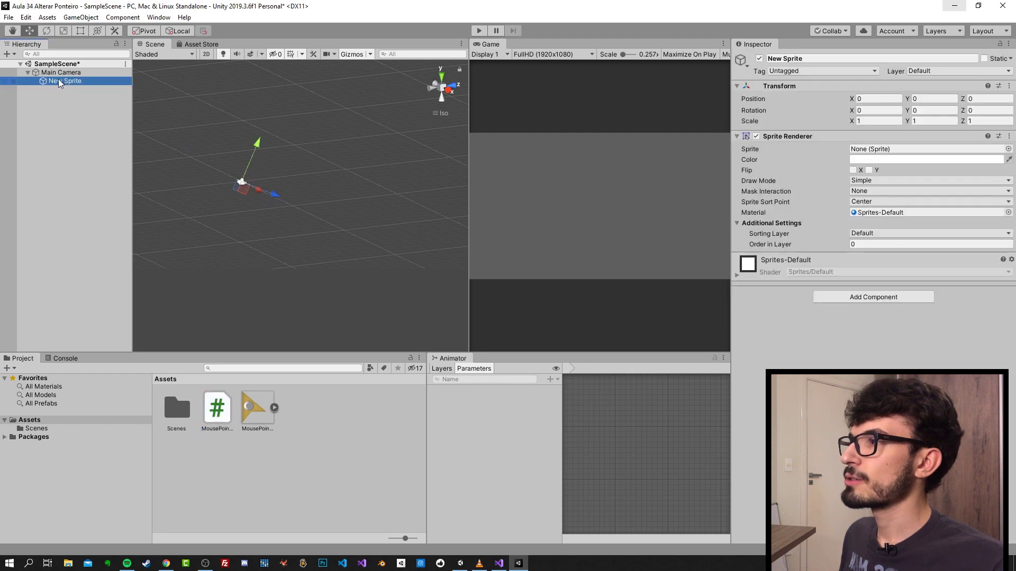
Assign MousePointerDefault as the sprite in New Sprite's Sprite Renderer.
click(57, 74)
click(64, 83)
click(61, 74)
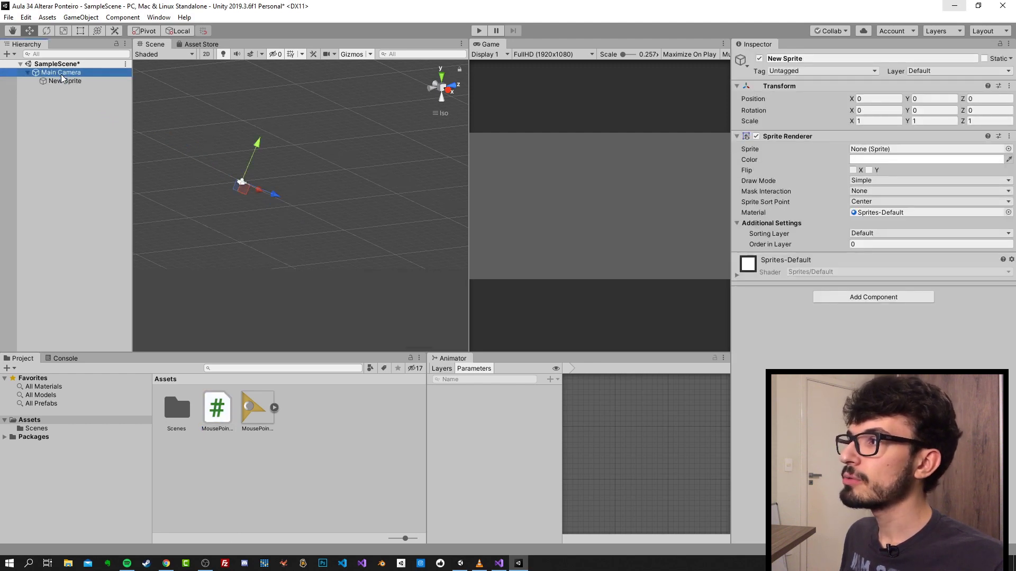
click(65, 81)
click(67, 74)
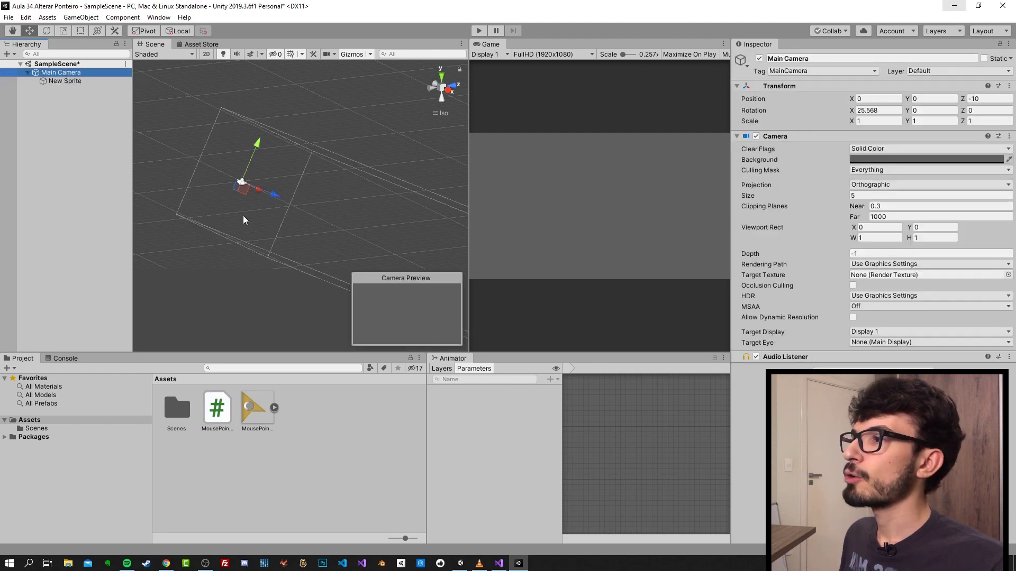
click(65, 83)
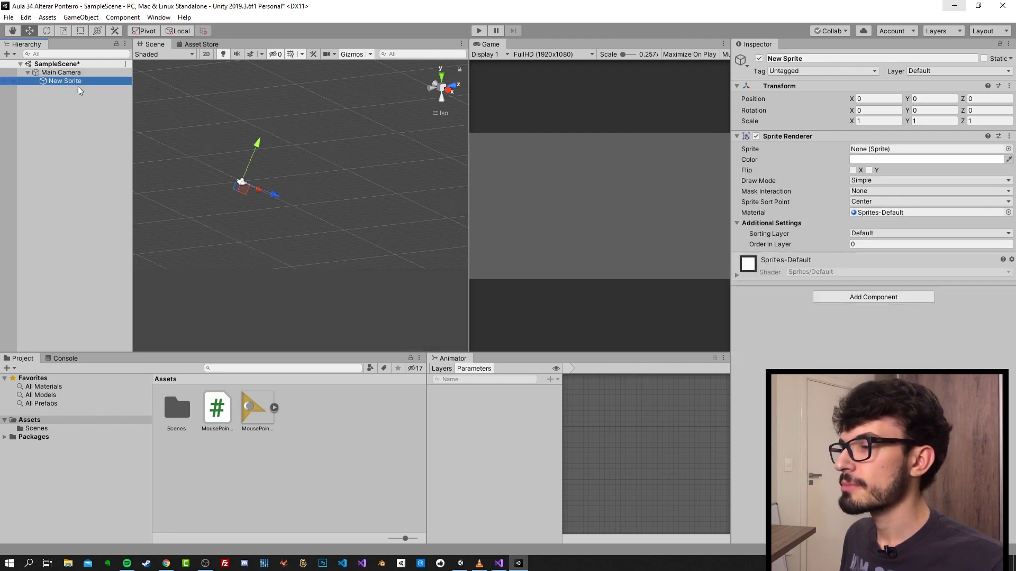
drag(263, 397, 880, 150)
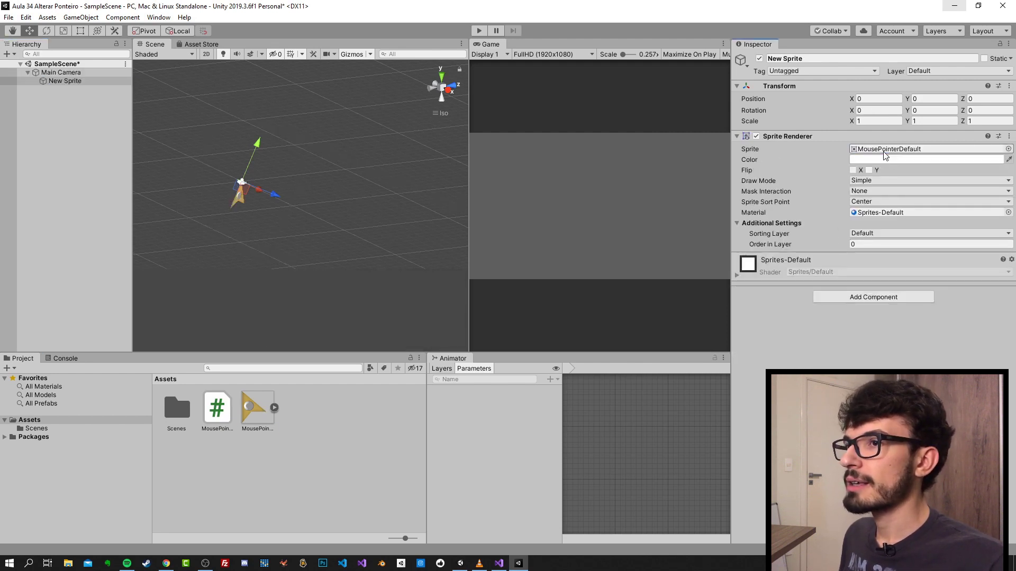
Frame the sprite and move it to Position Z 1.16 so it shows in the Game view.
key(f)
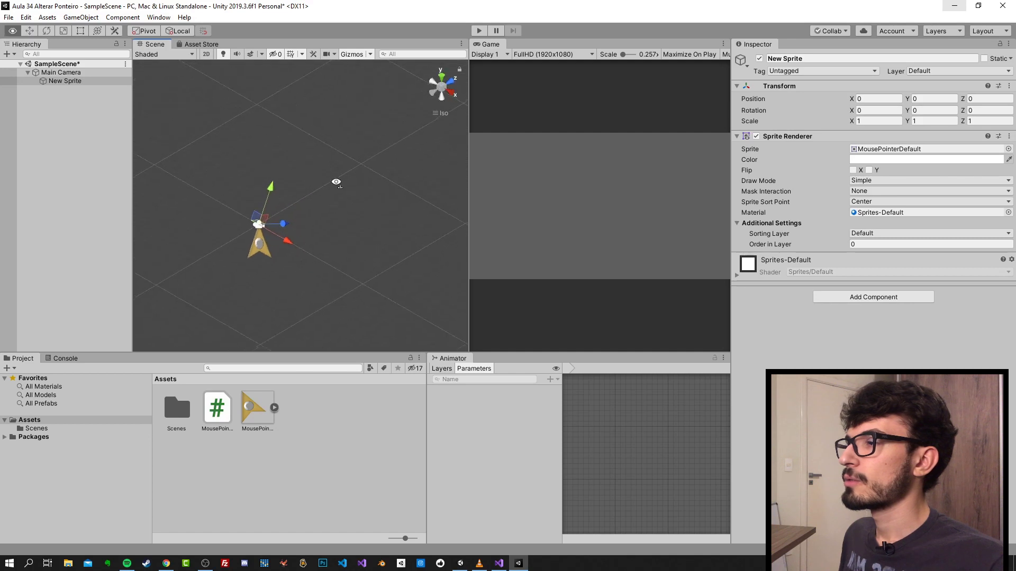
mouse_move(335, 181)
alt+mouse_down()
mouse_move(291, 245)
mouse_move(326, 266)
alt+mouse_up()
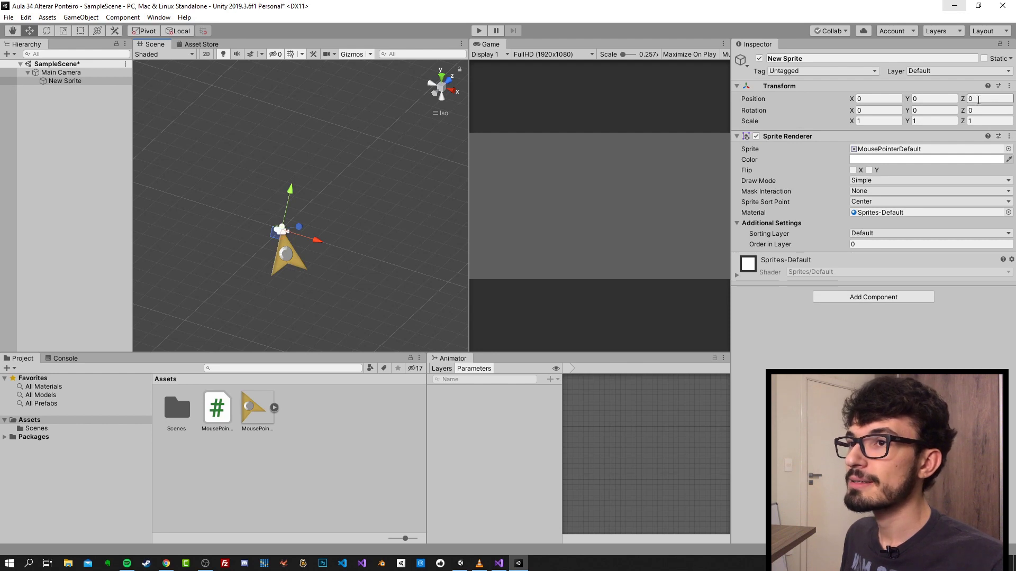
drag(964, 100, 985, 98)
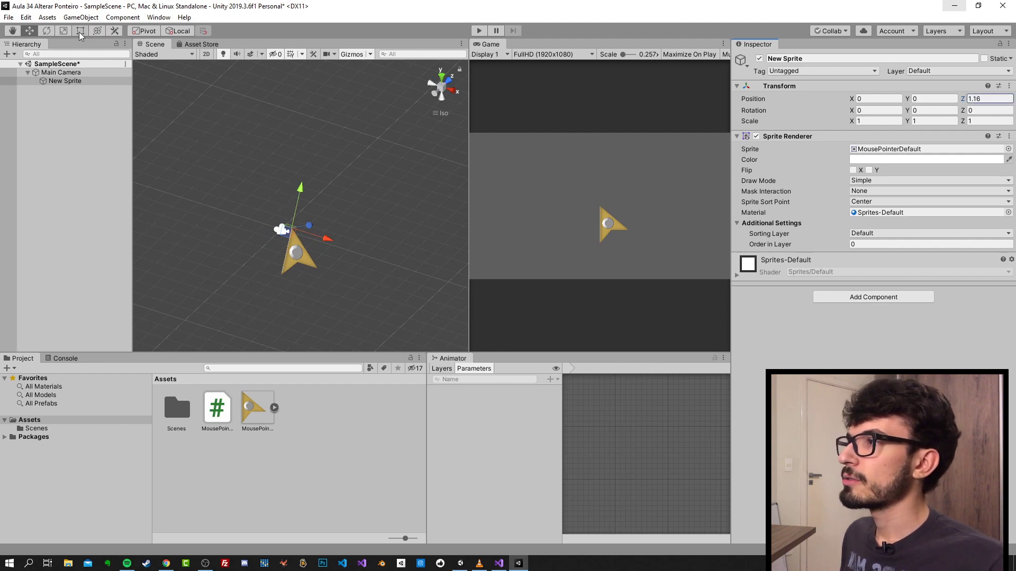
Scale New Sprite down to 0.62693 on all axes, then view MousePointerDefault's import settings.
click(63, 31)
drag(290, 230, 291, 244)
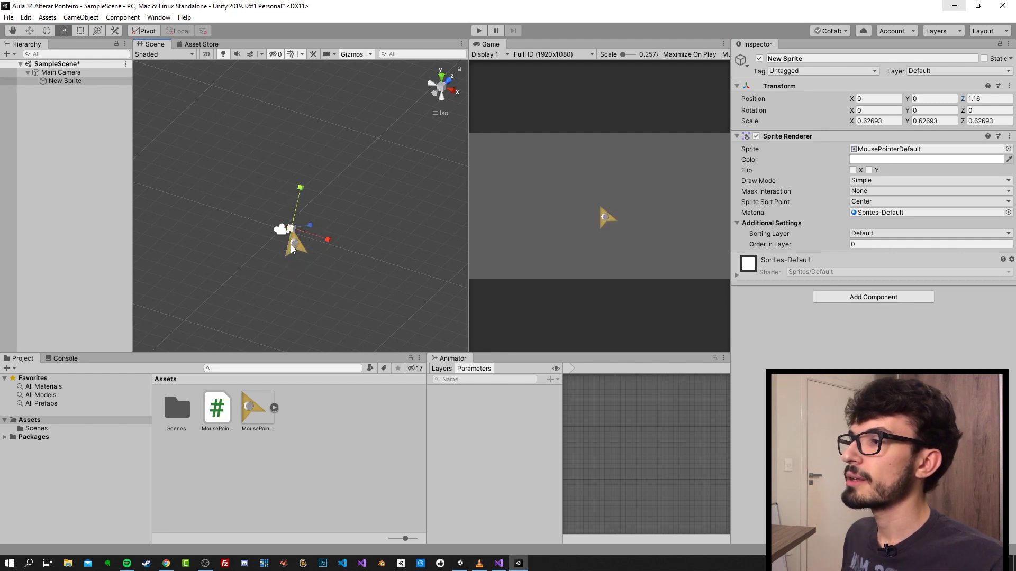
scroll(262, 209, up, 2)
click(80, 31)
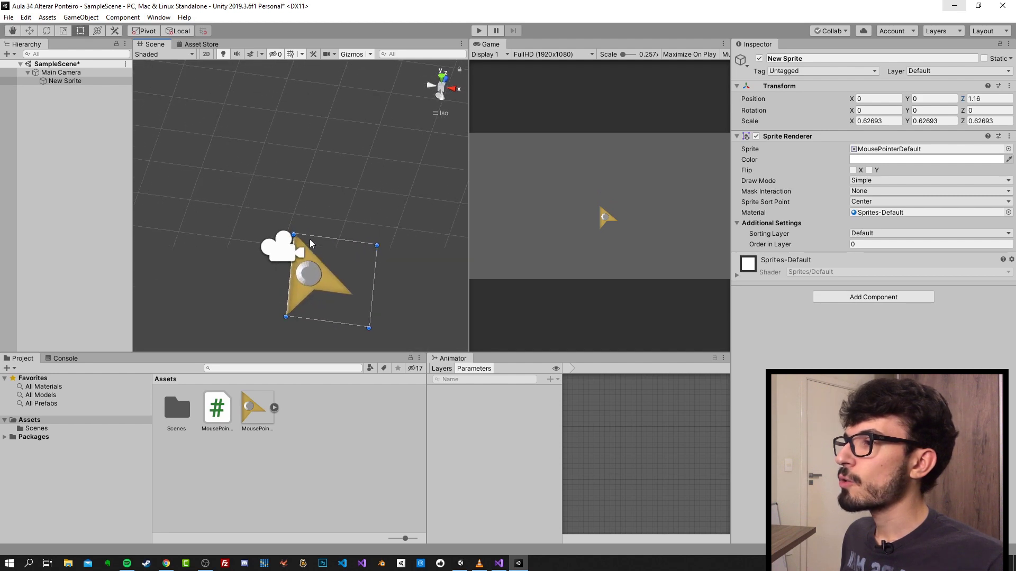
scroll(284, 242, up, 5)
scroll(284, 242, down, 3)
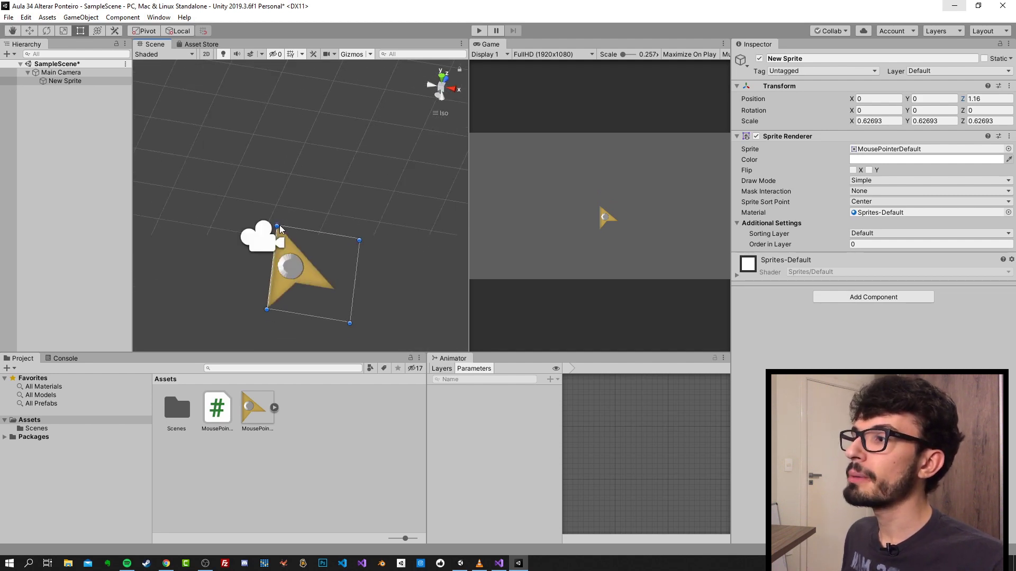
scroll(279, 232, down, 2)
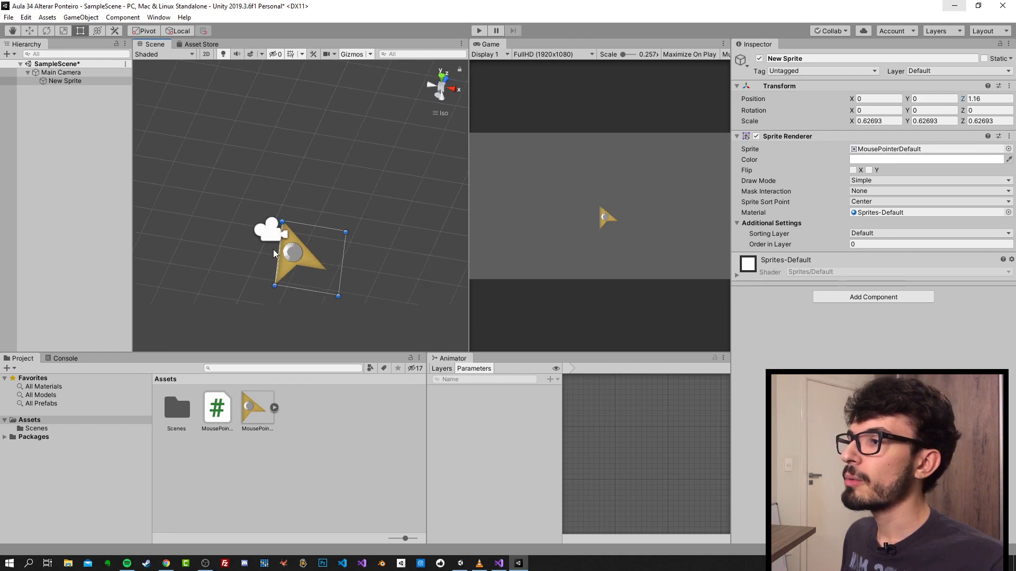
click(264, 410)
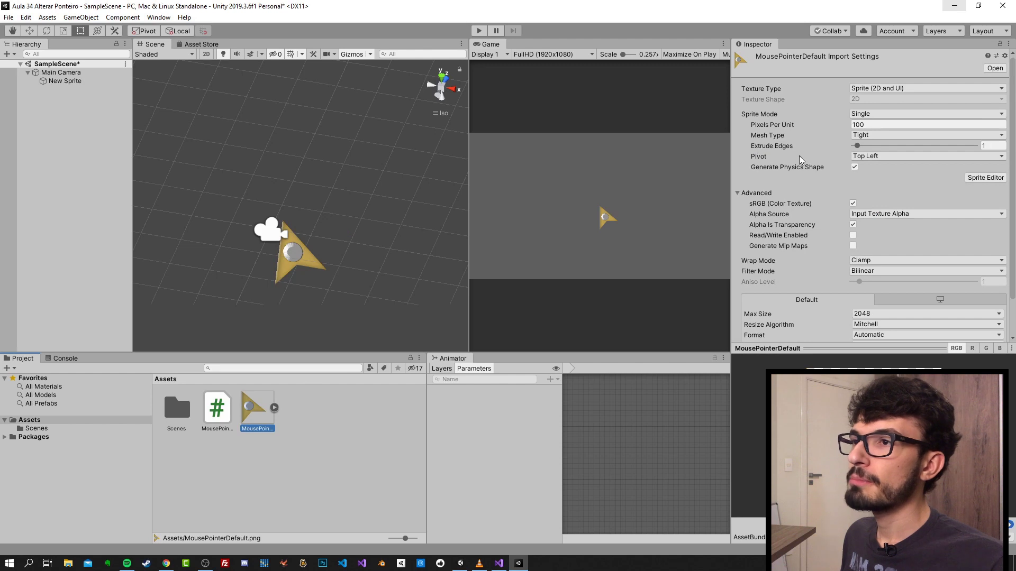
Keep the MousePointerDefault sprite pivot at Top Left and reselect the pointer sprite in the scene.
click(864, 156)
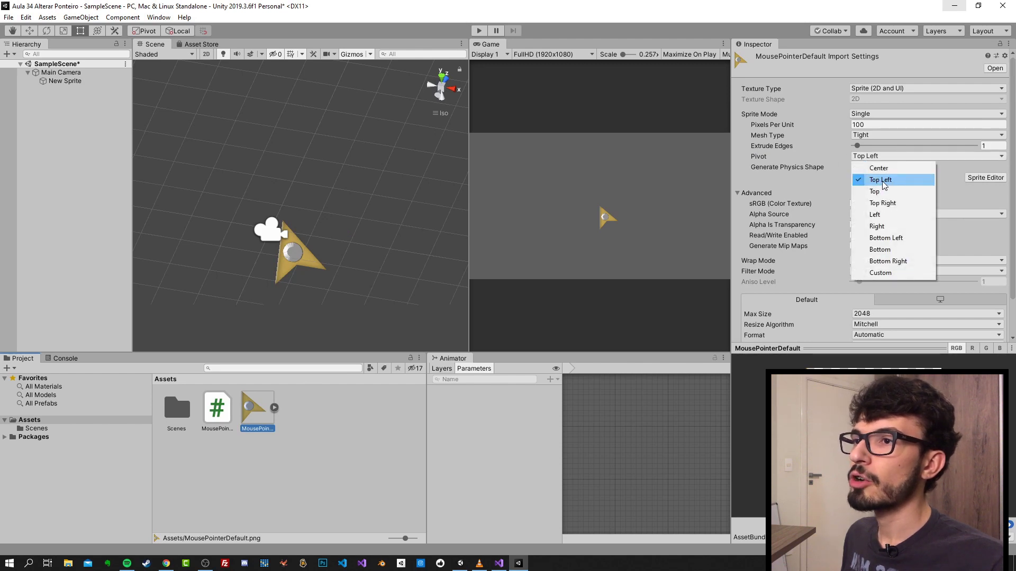
click(294, 256)
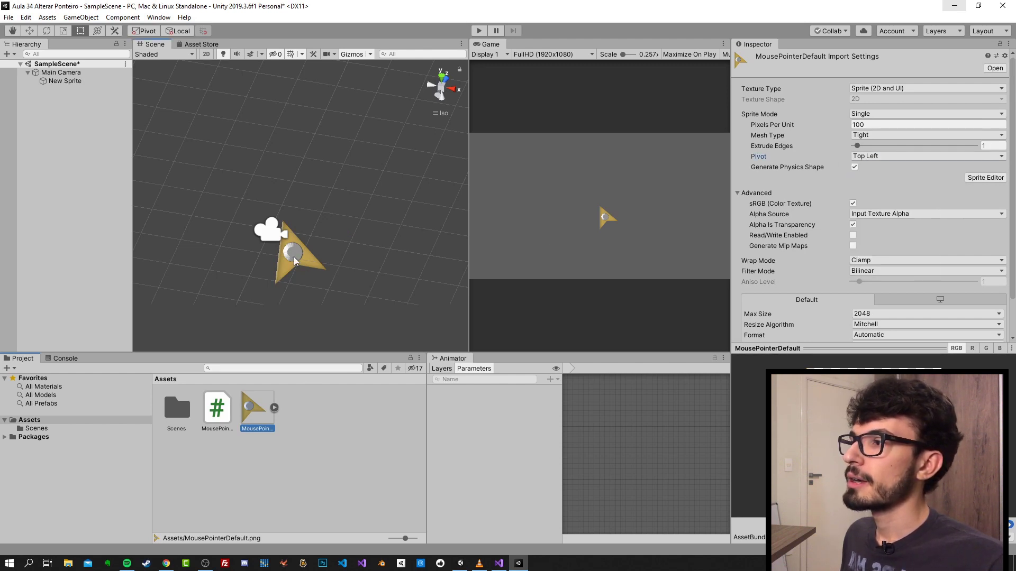
click(296, 254)
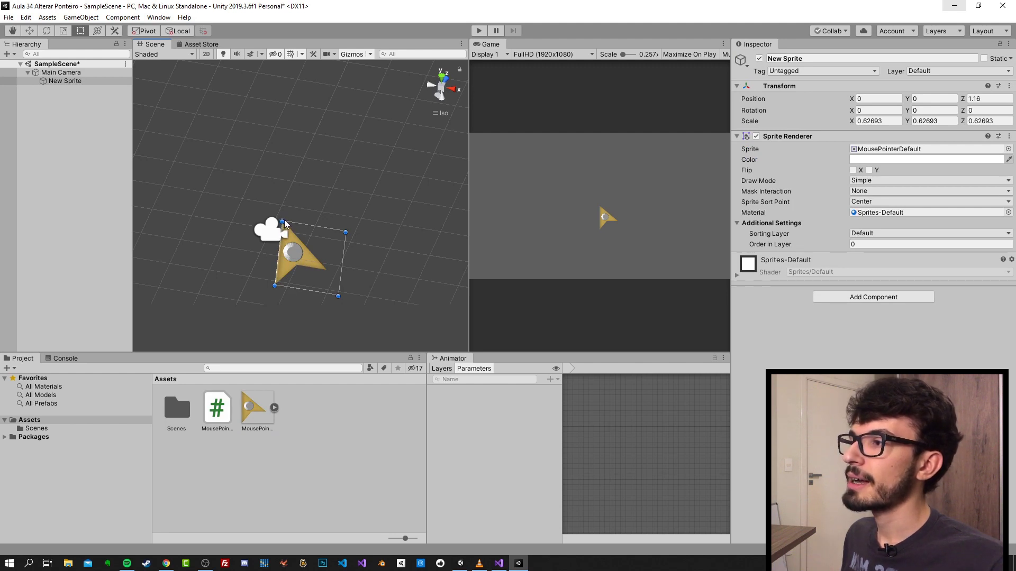
scroll(204, 201, down, 1)
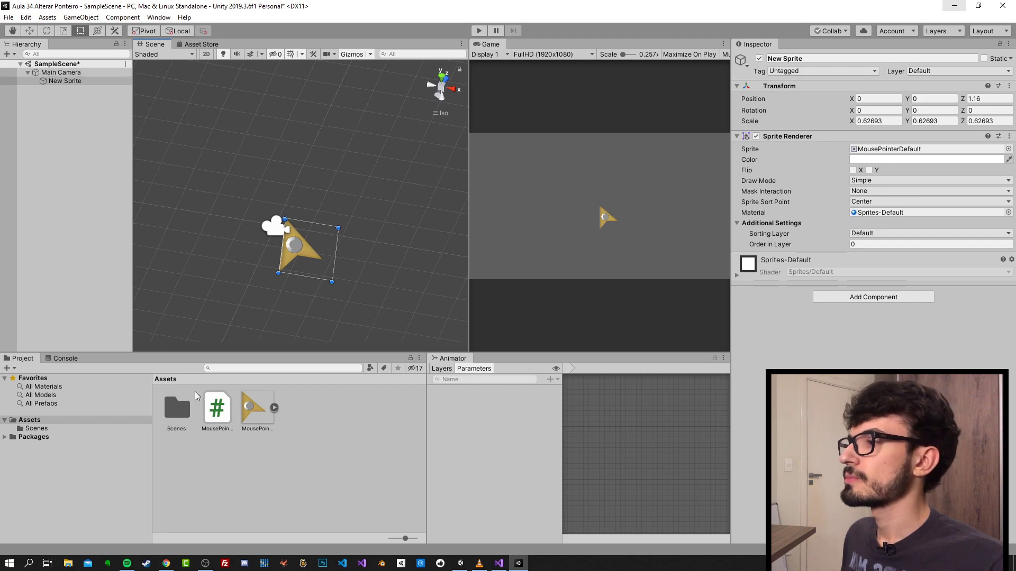
Attach MousePointer to Main Camera with New Sprite as its pointer, test-run, and return to Visual Studio.
drag(221, 413, 78, 51)
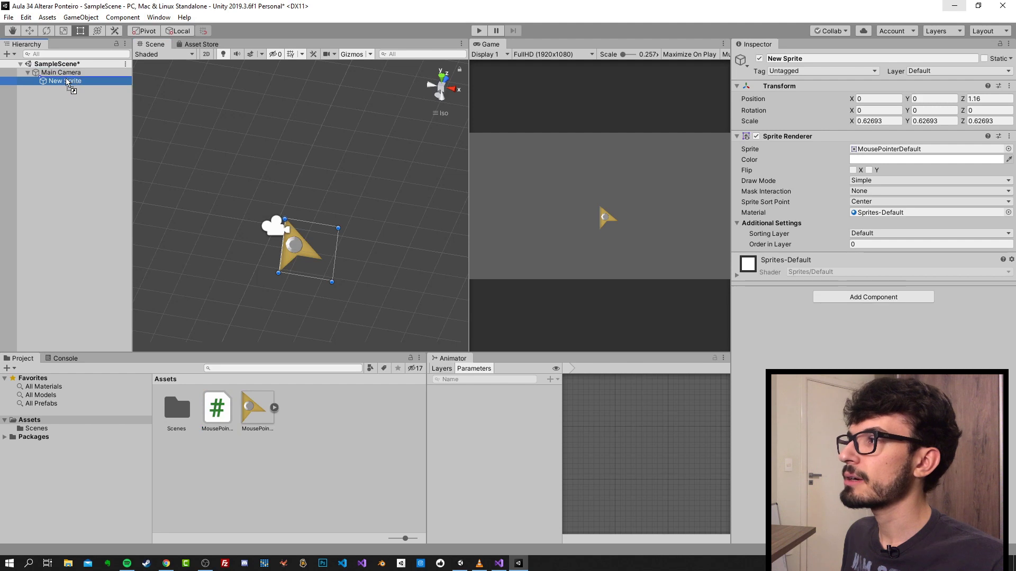
mouse_move(77, 51)
mouse_down()
mouse_move(73, 77)
mouse_move(719, 377)
mouse_move(885, 392)
mouse_up()
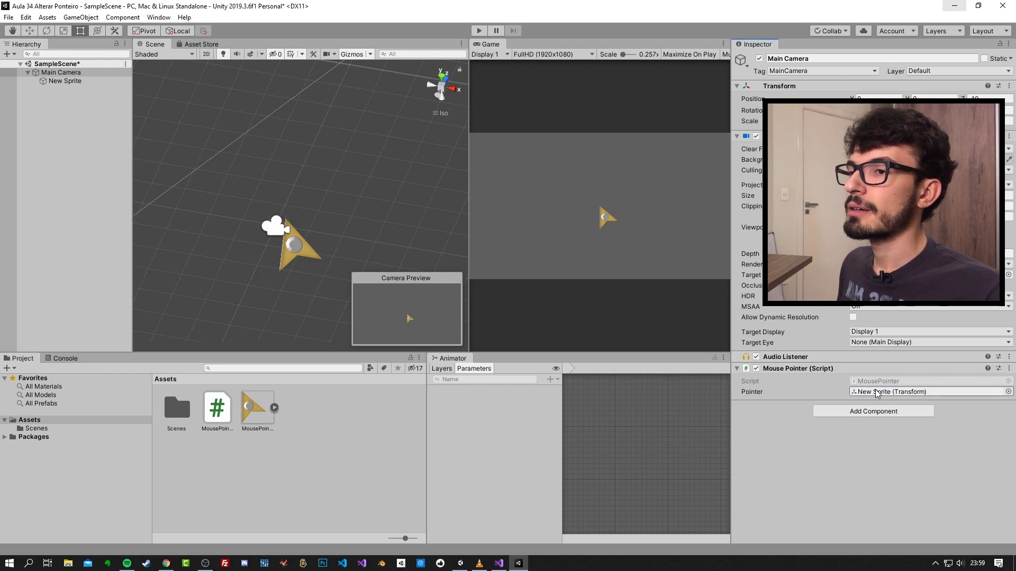
click(478, 31)
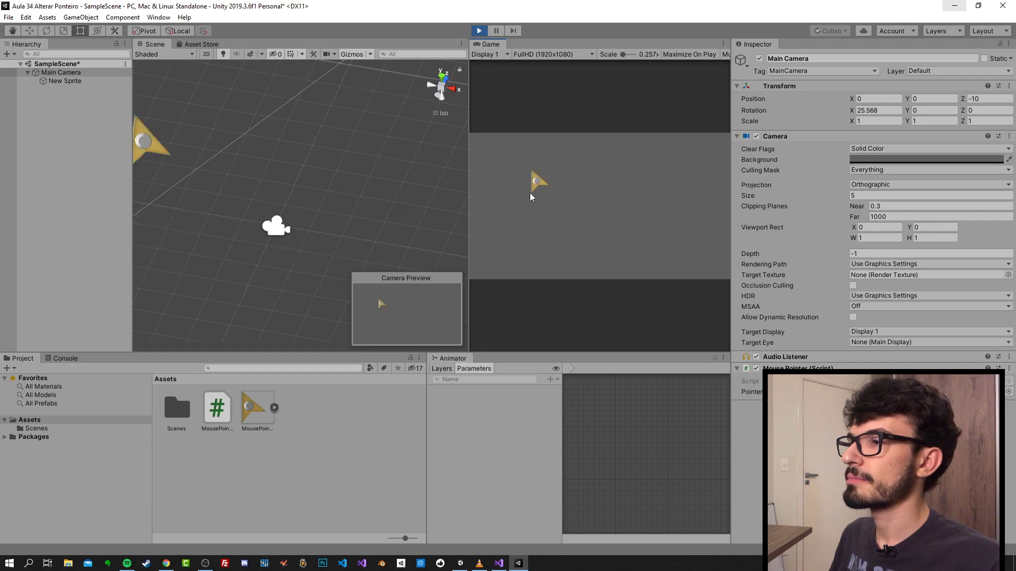
click(478, 31)
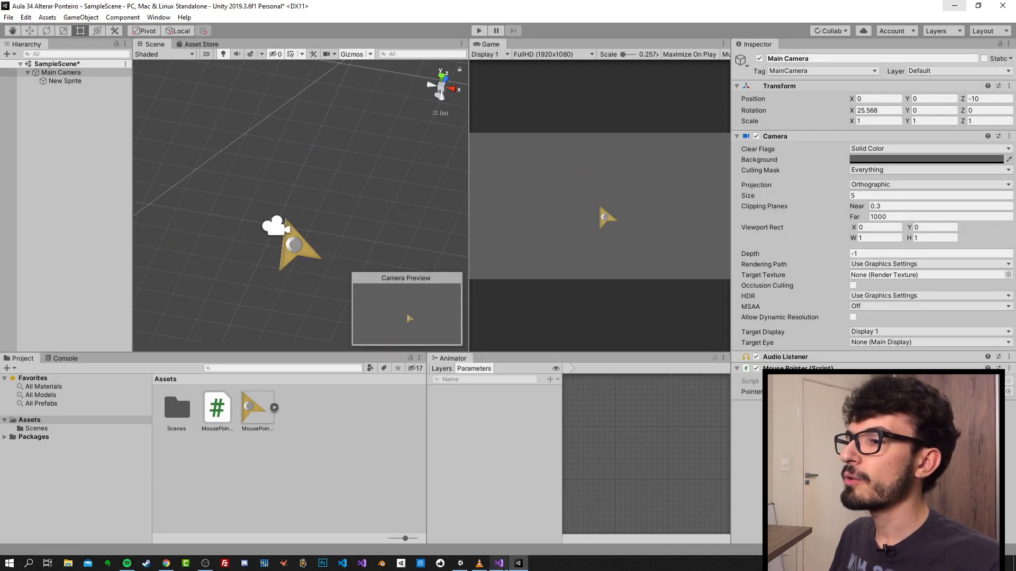
click(499, 563)
Add a Start method below the pointer field in MousePointer.cs.
click(288, 155)
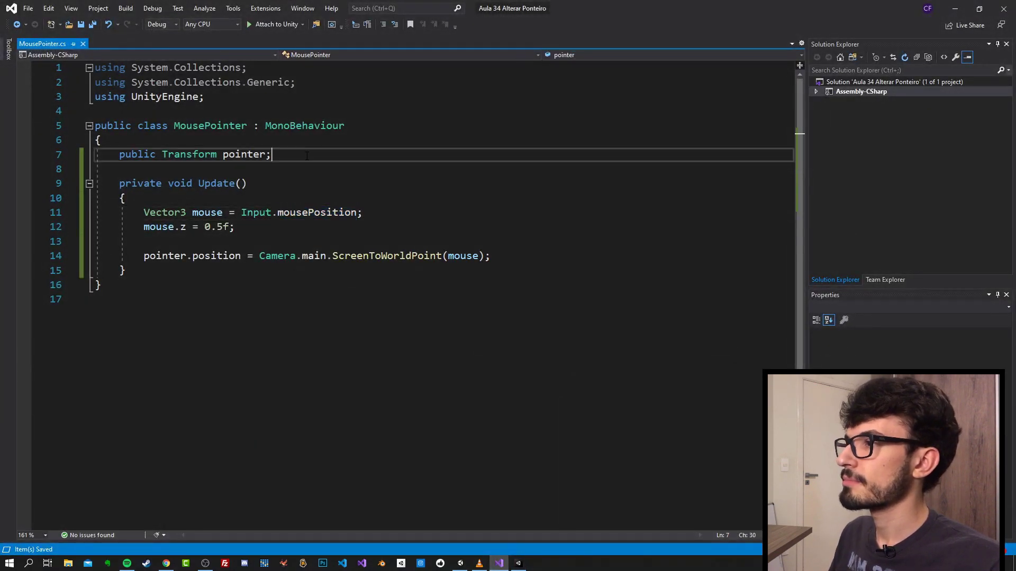
key(Return)
key(Return)
text(Start)
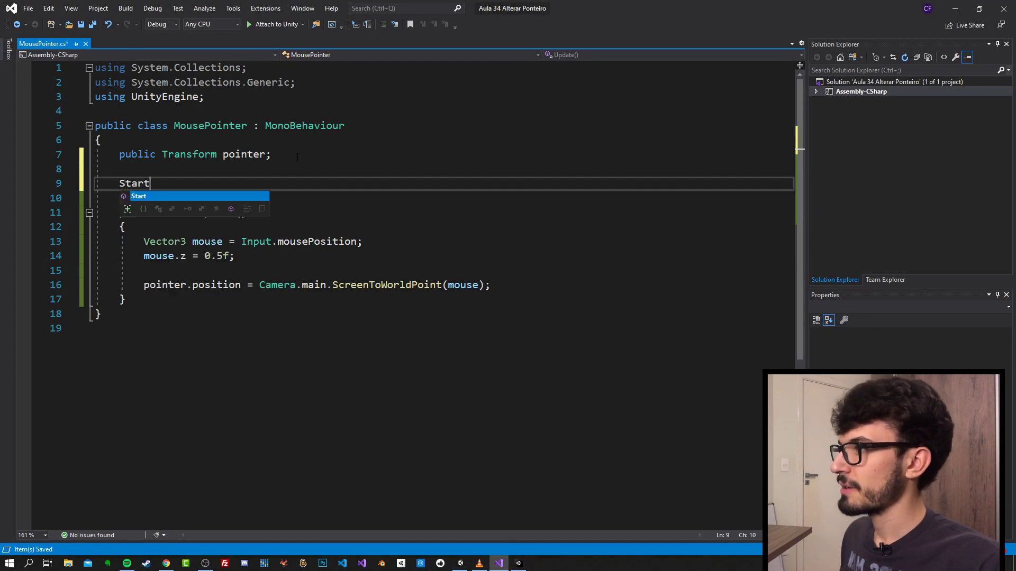
key(Return)
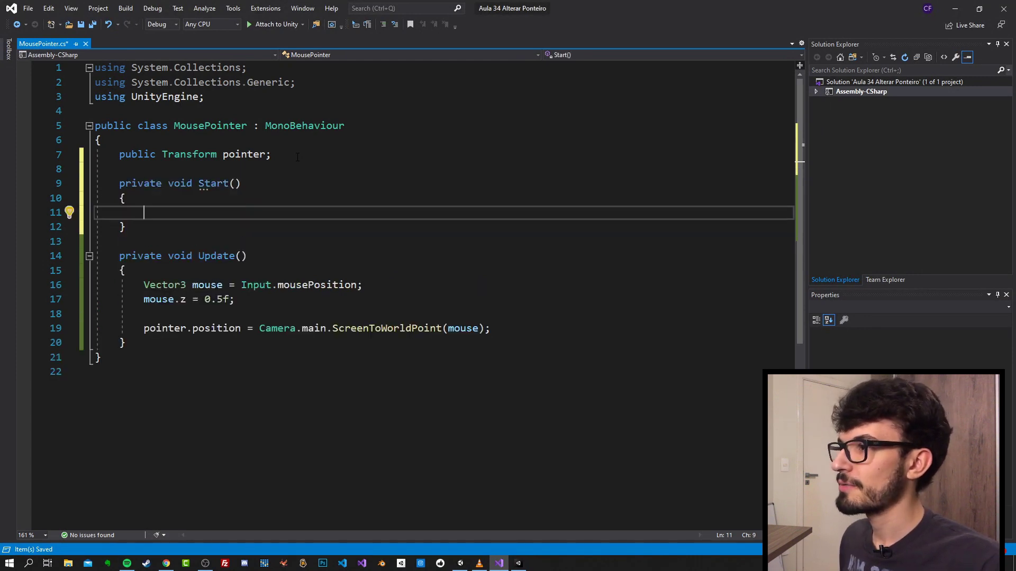
Write Cursor.visible = false; in Start, save the script, and return to Unity.
text(Cur)
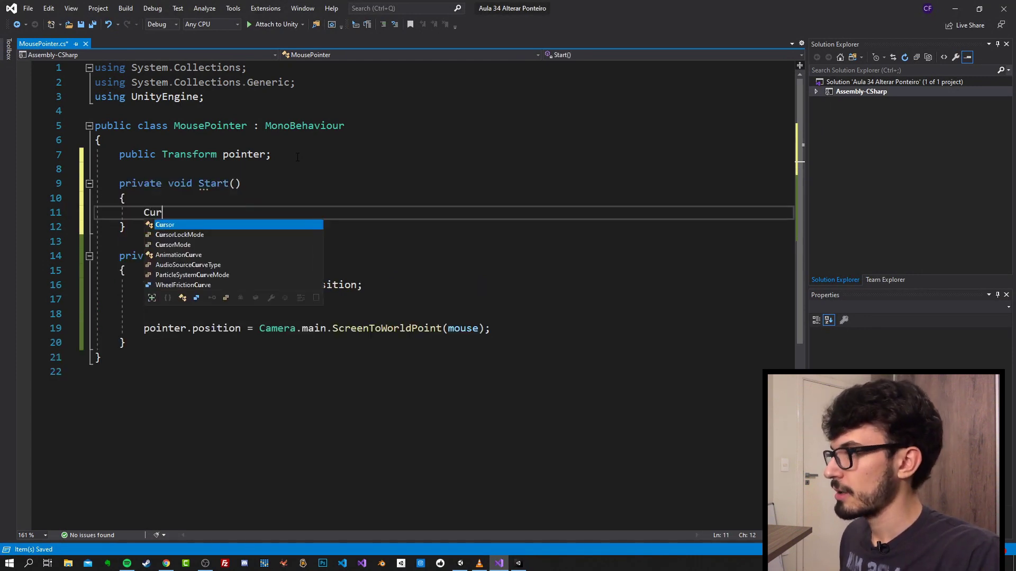
key(Tab)
text(.)
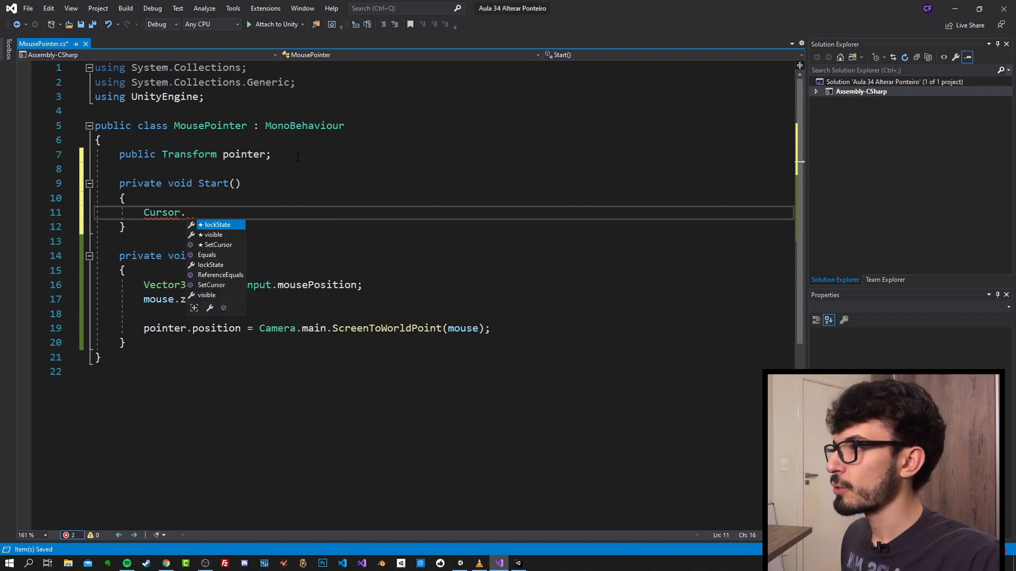
text(v)
key(Tab)
text(= )
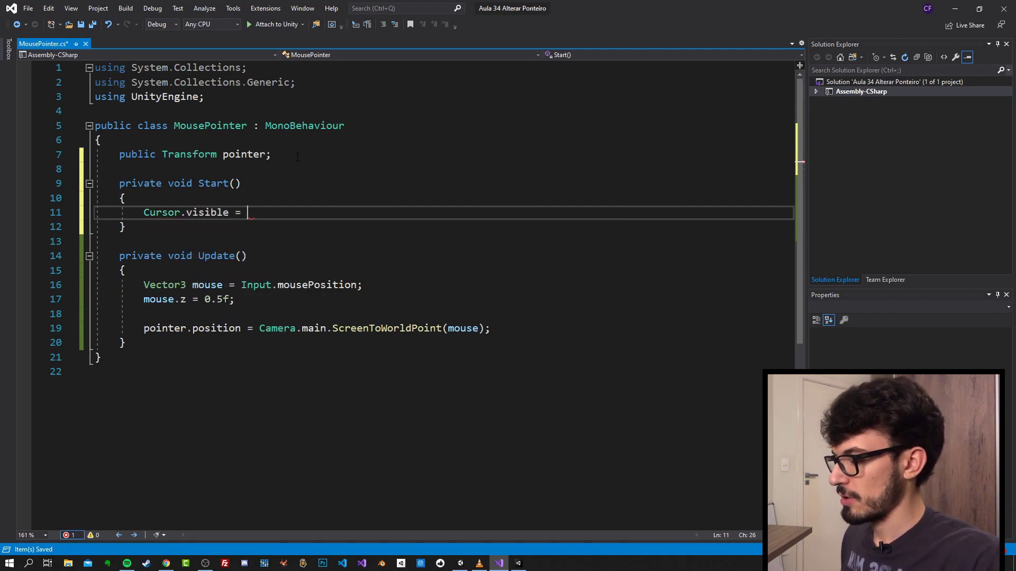
text(fa)
key(Tab)
text(;)
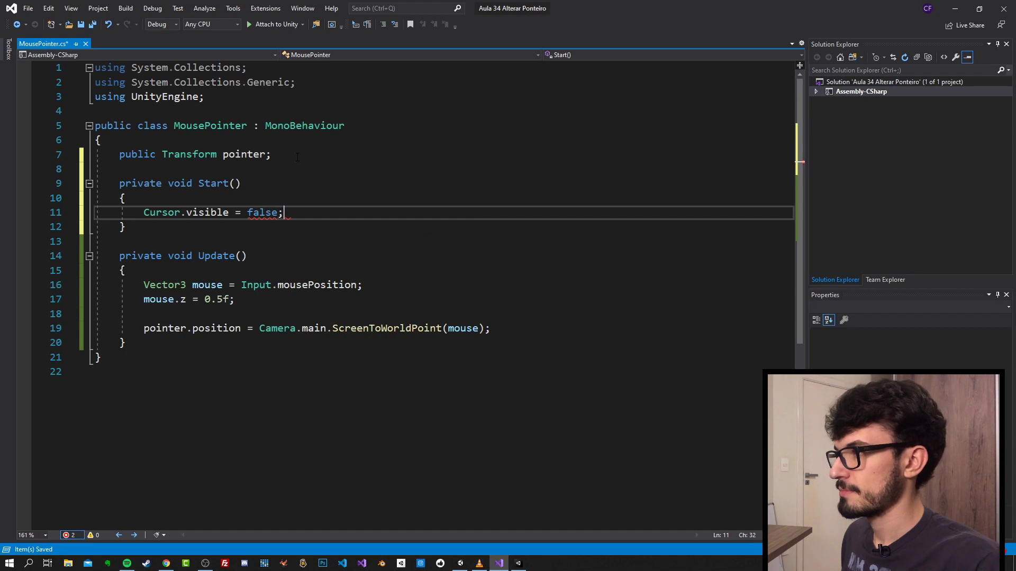
key(ctrl+s)
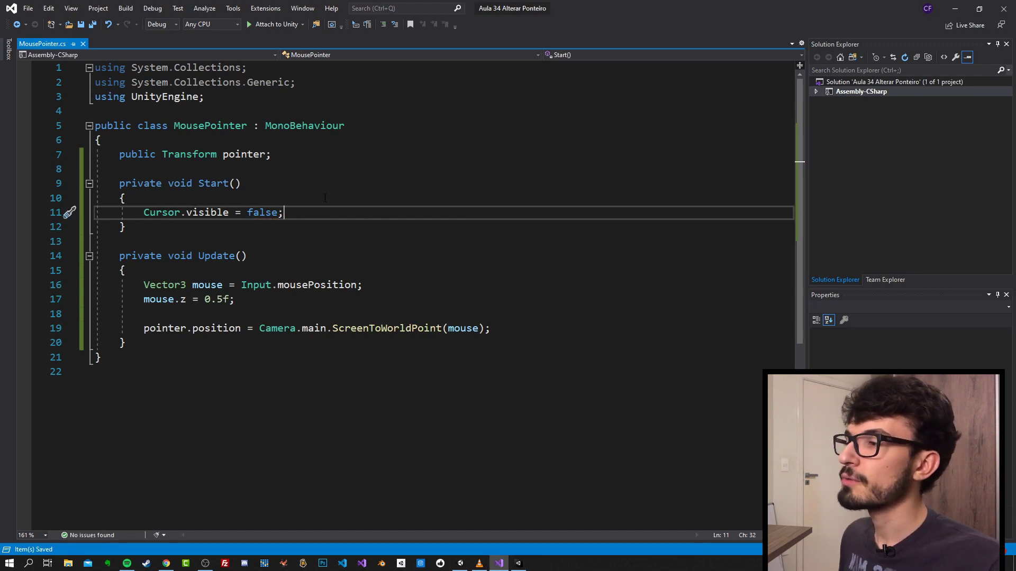
click(962, 8)
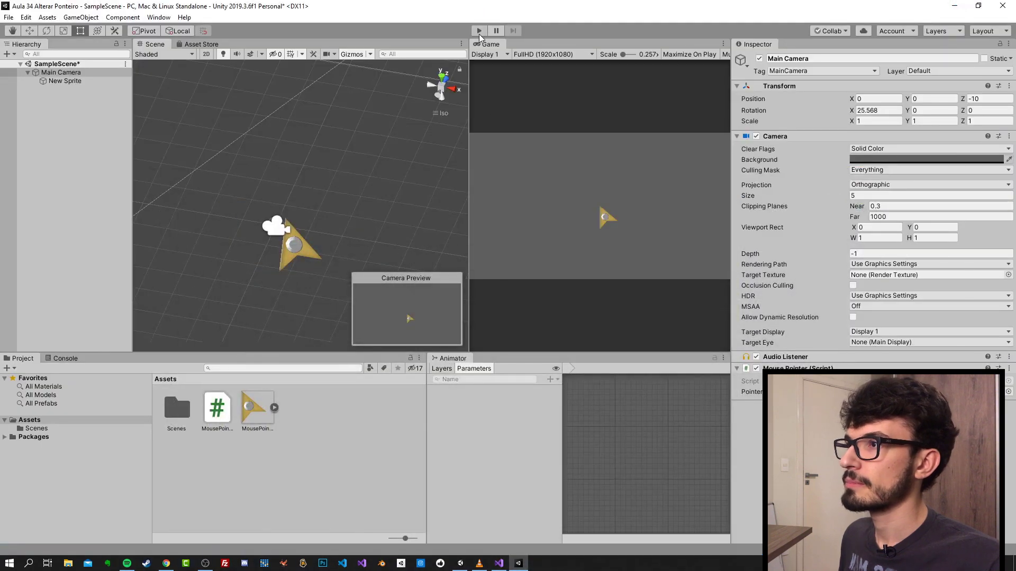
Test-run the game to check the hidden cursor, then view MousePointerDefault's import settings.
click(480, 31)
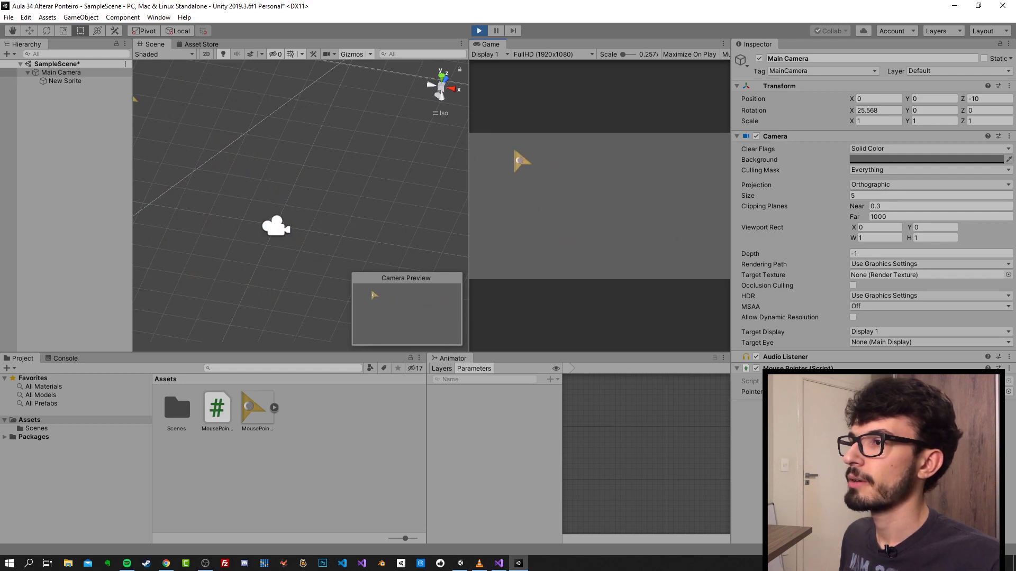
click(475, 31)
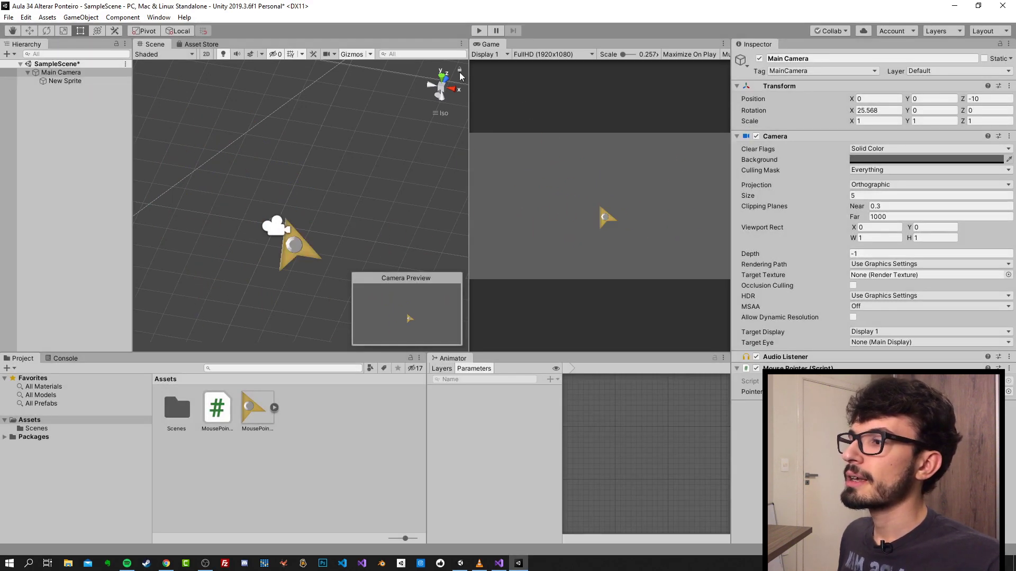
click(260, 418)
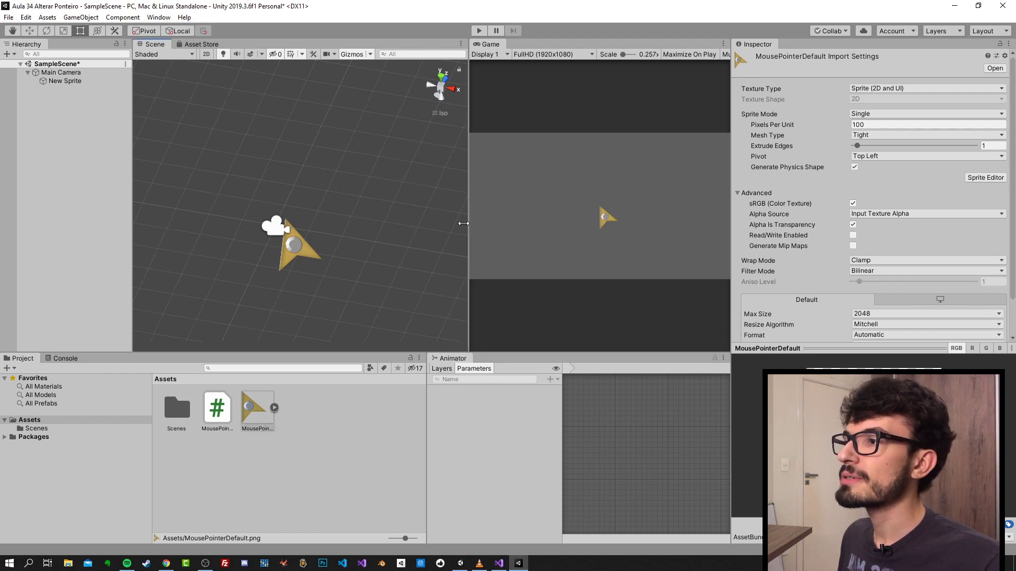
Widen and zoom the Game view to enlarge the arrow sprite, then select New Sprite.
drag(469, 222, 329, 223)
scroll(529, 231, up, 3)
scroll(539, 227, up, 2)
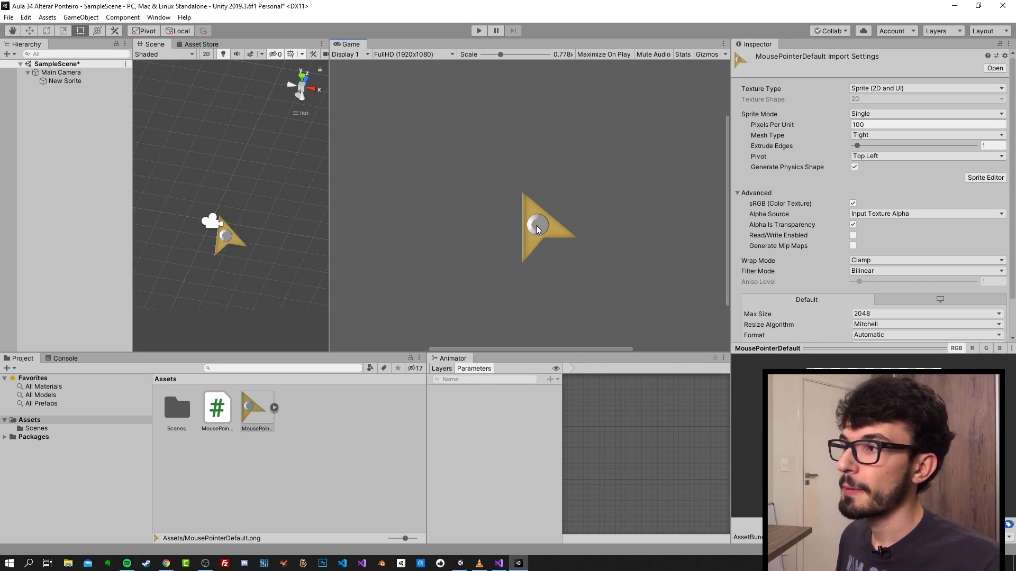
scroll(535, 225, down, 2)
scroll(227, 206, down, 3)
scroll(236, 235, up, 2)
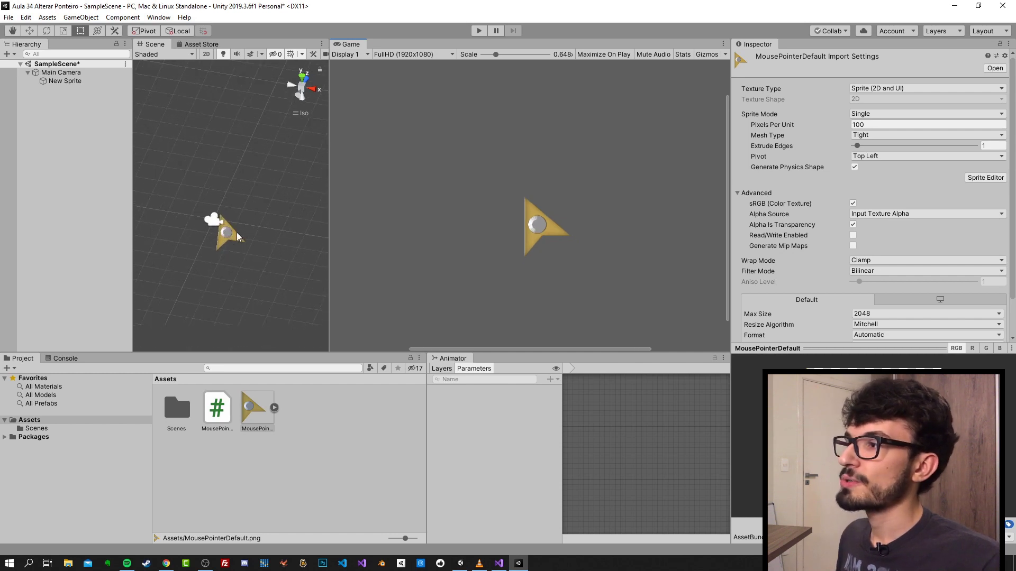
click(66, 81)
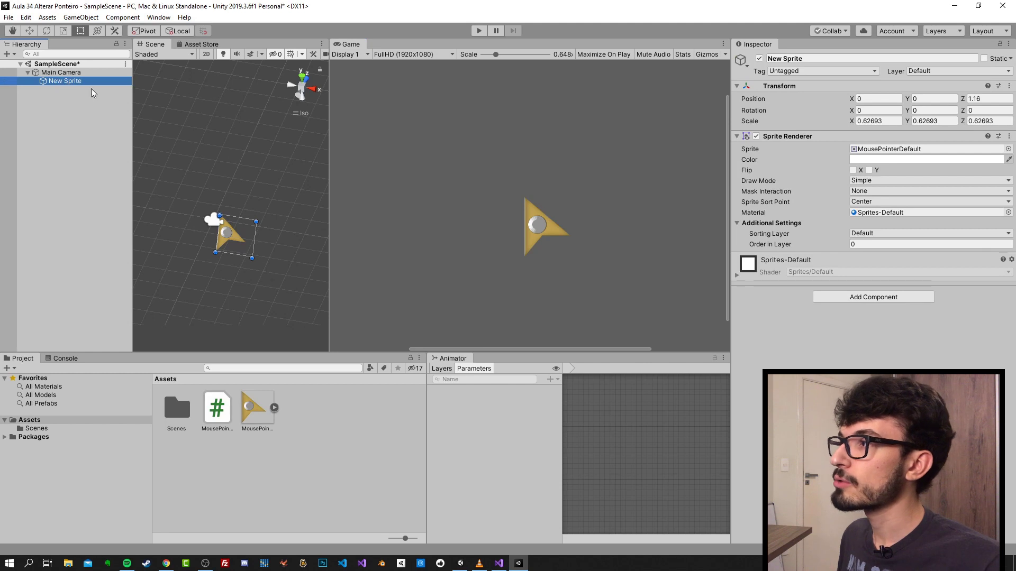
Create an empty child 'Pointer' under Main Camera and nest New Sprite inside it.
right_click(65, 74)
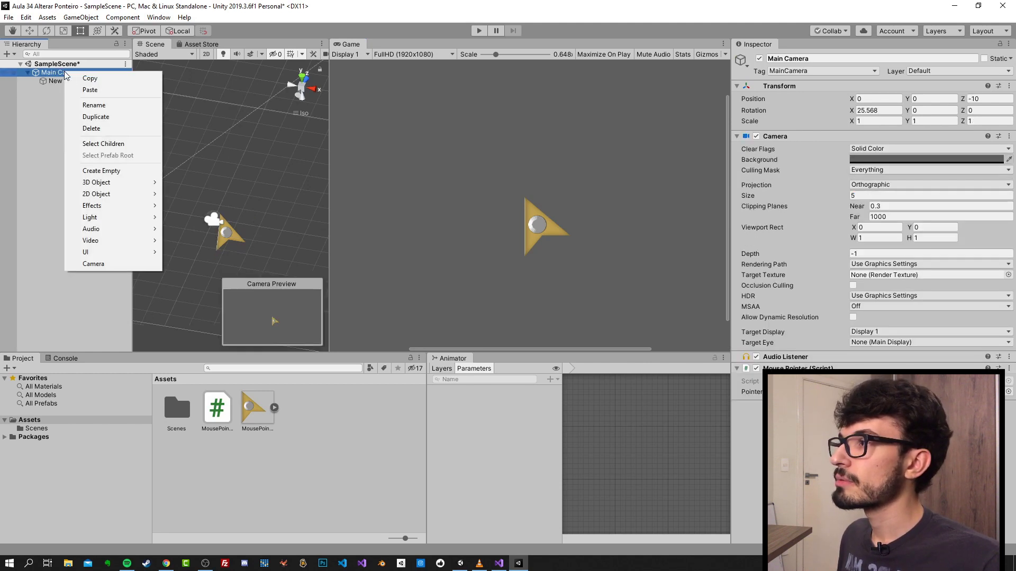
click(101, 168)
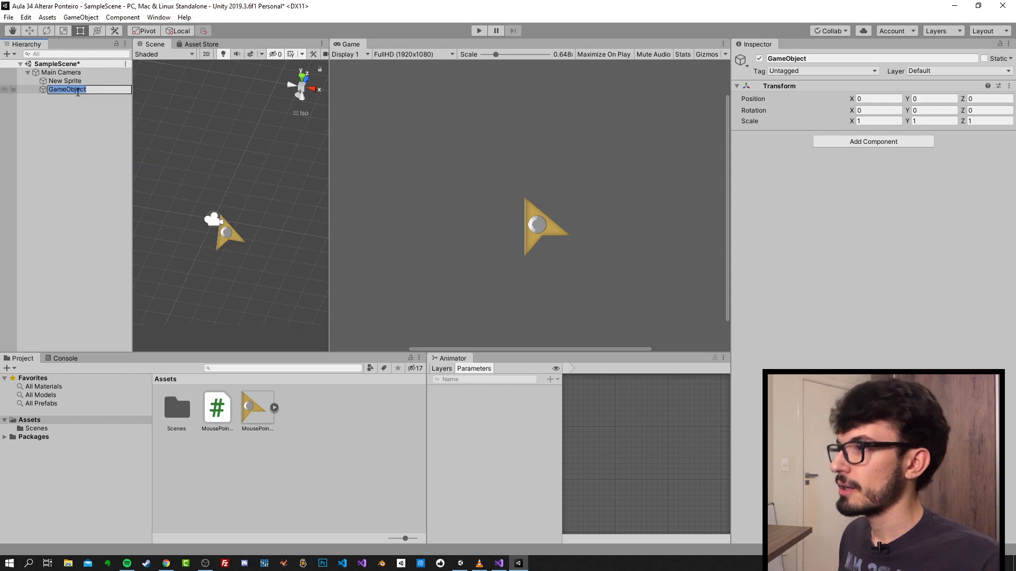
text(Pointer)
key(Return)
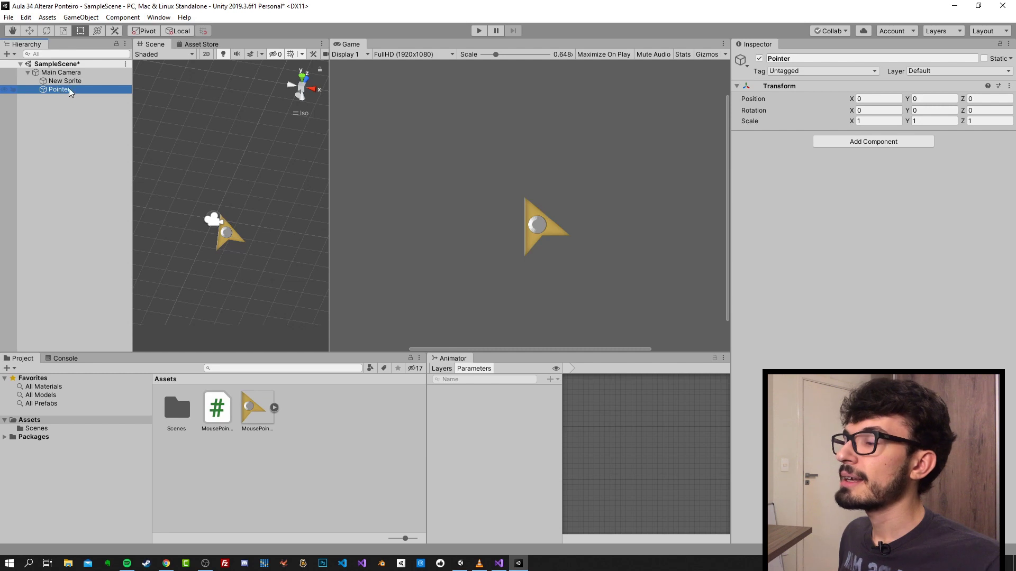
click(524, 198)
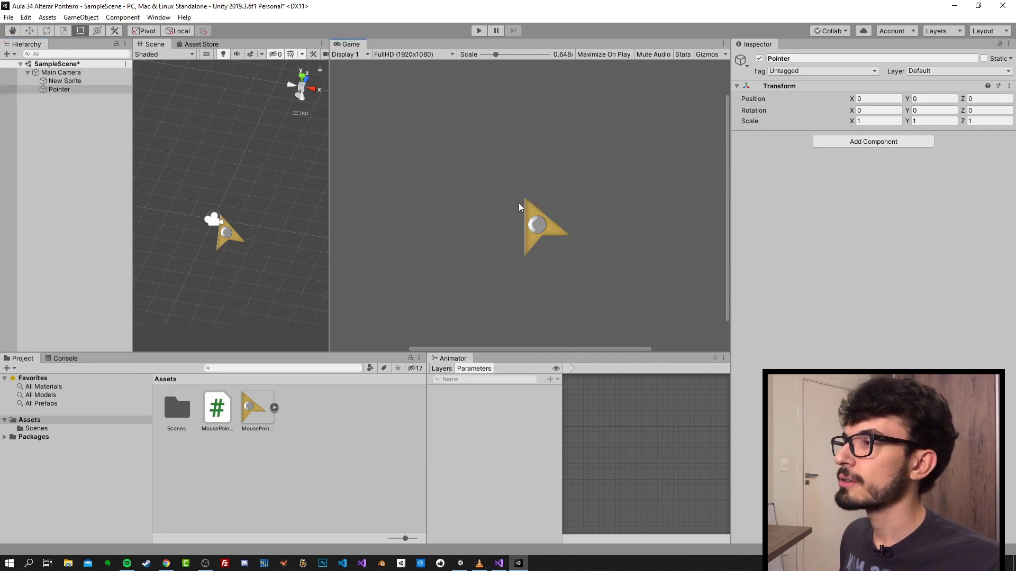
drag(65, 81, 61, 89)
Assign the Pointer object to the Main Camera's Mouse Pointer script Pointer field.
click(60, 83)
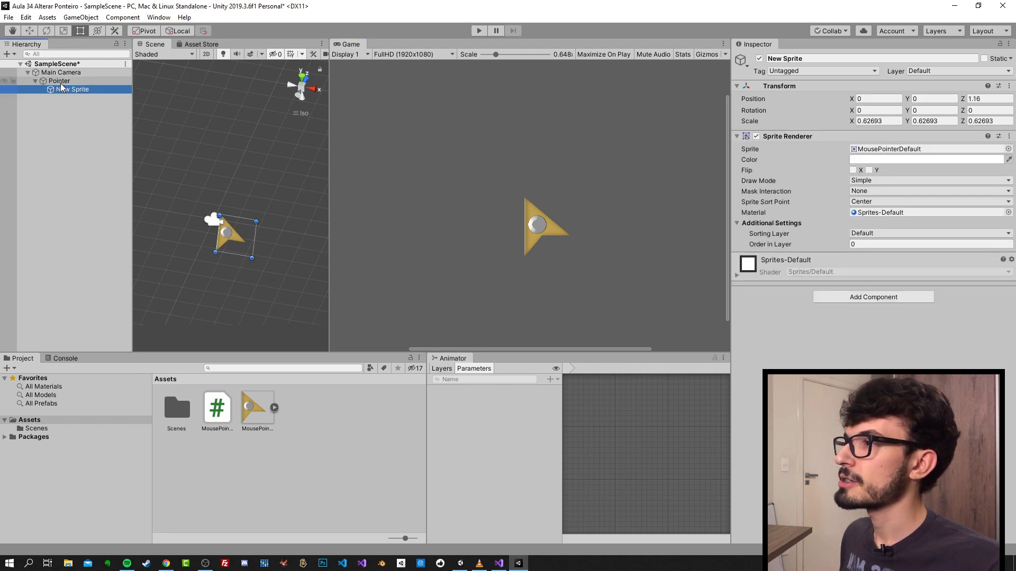
click(62, 73)
click(59, 83)
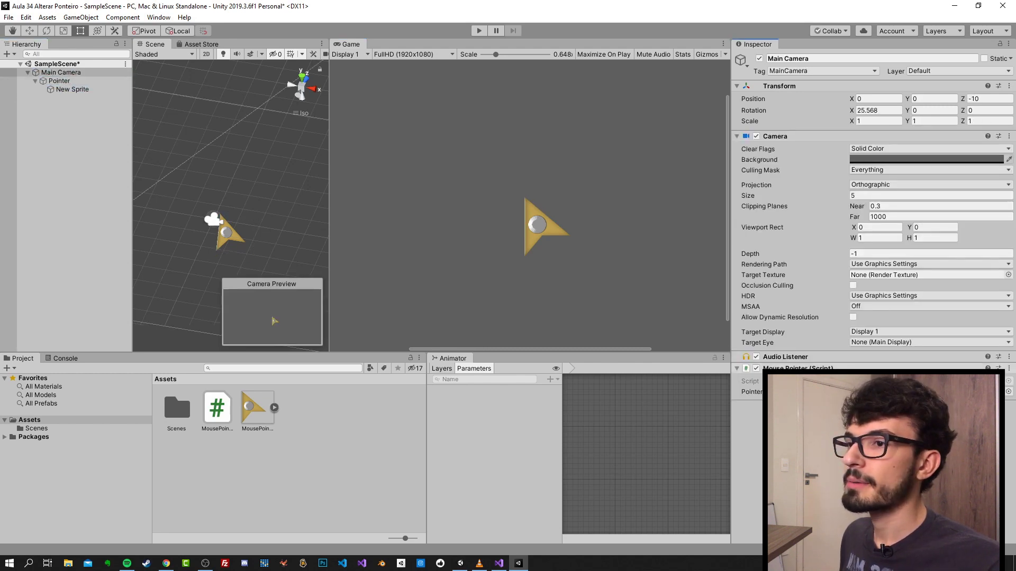
drag(59, 83, 899, 392)
Use the Move tool to nudge New Sprite away from the Pointer's origin.
click(59, 81)
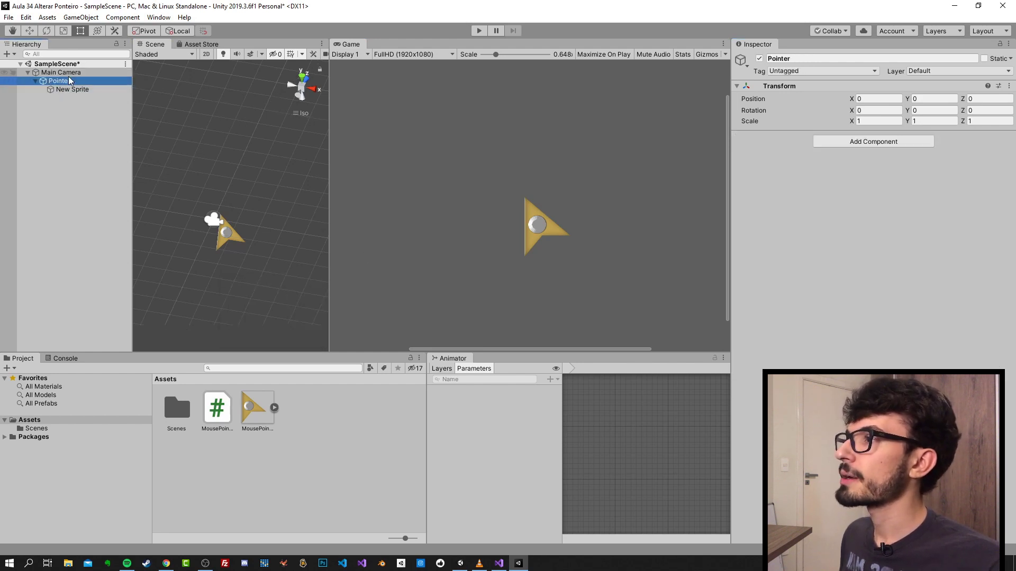
scroll(295, 249, up, 1)
click(30, 31)
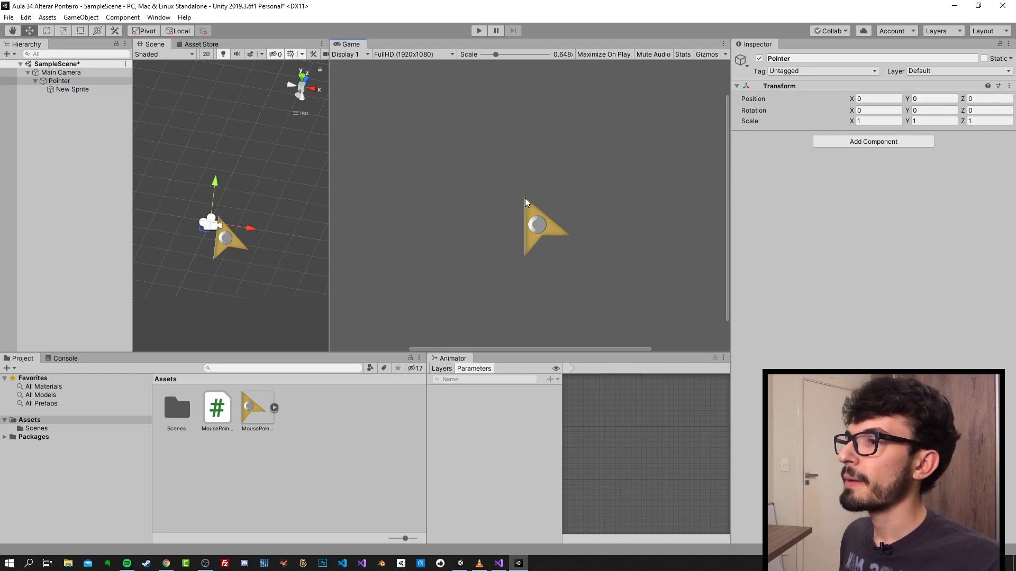
click(63, 90)
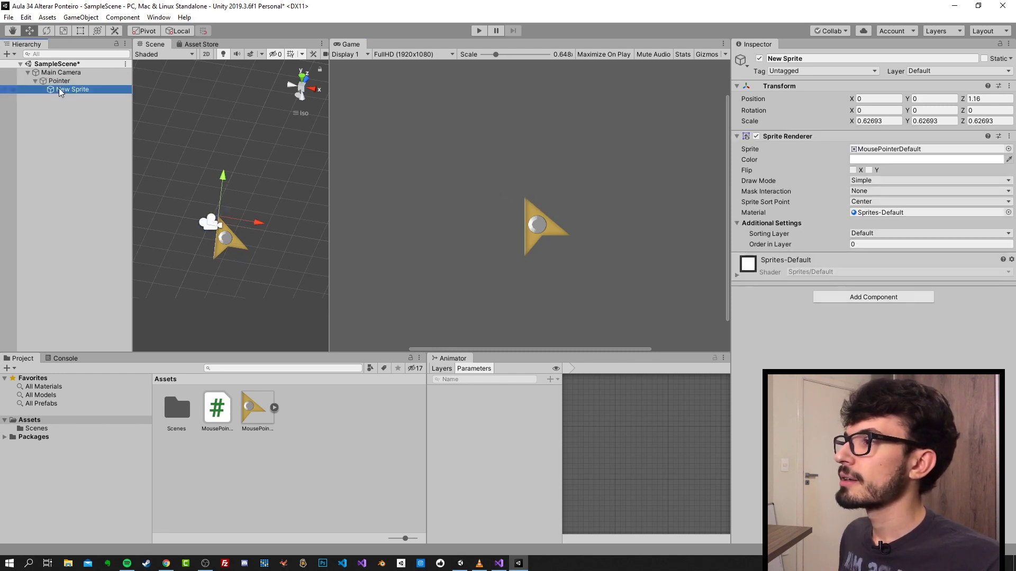
mouse_move(211, 221)
mouse_down()
mouse_move(239, 244)
mouse_move(223, 222)
mouse_up()
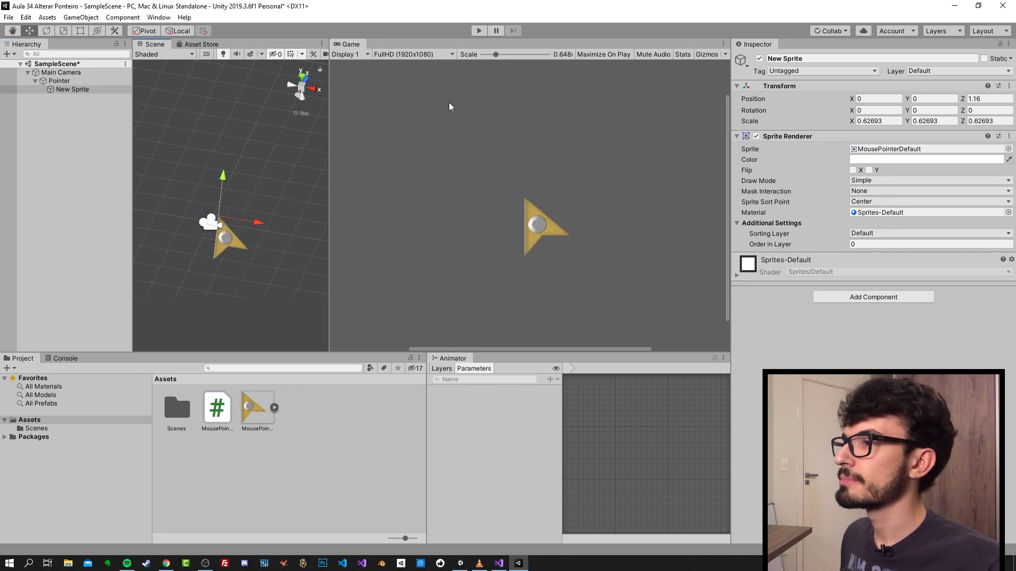
click(479, 30)
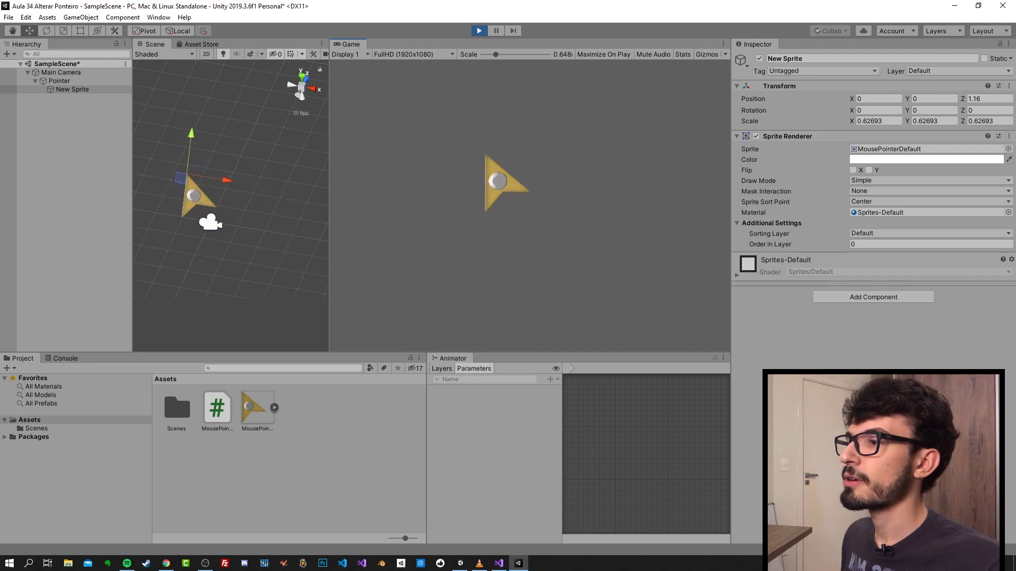
key(ctrl+p)
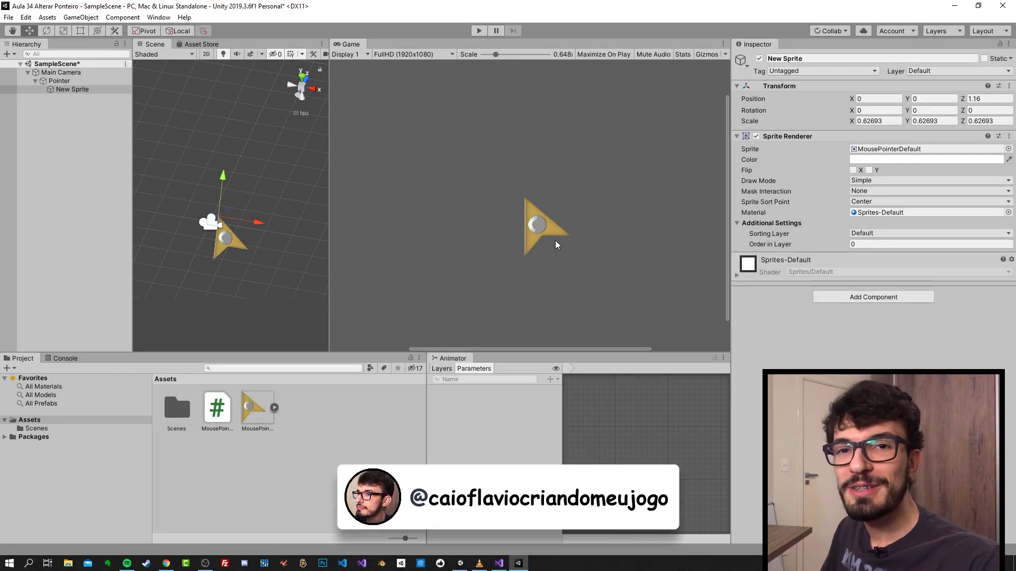